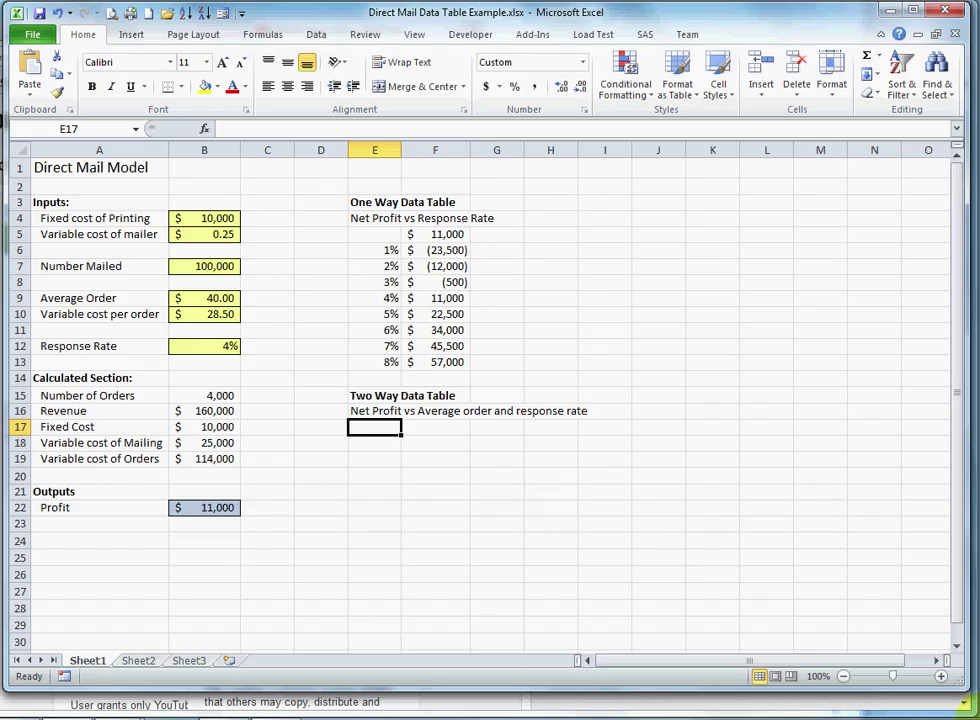
- Fill E18:E25 under the Two Way Data Table heading with response rates from 1% to 8% in 1% increments
{"action": "left_click", "coordinate": [374, 443]}
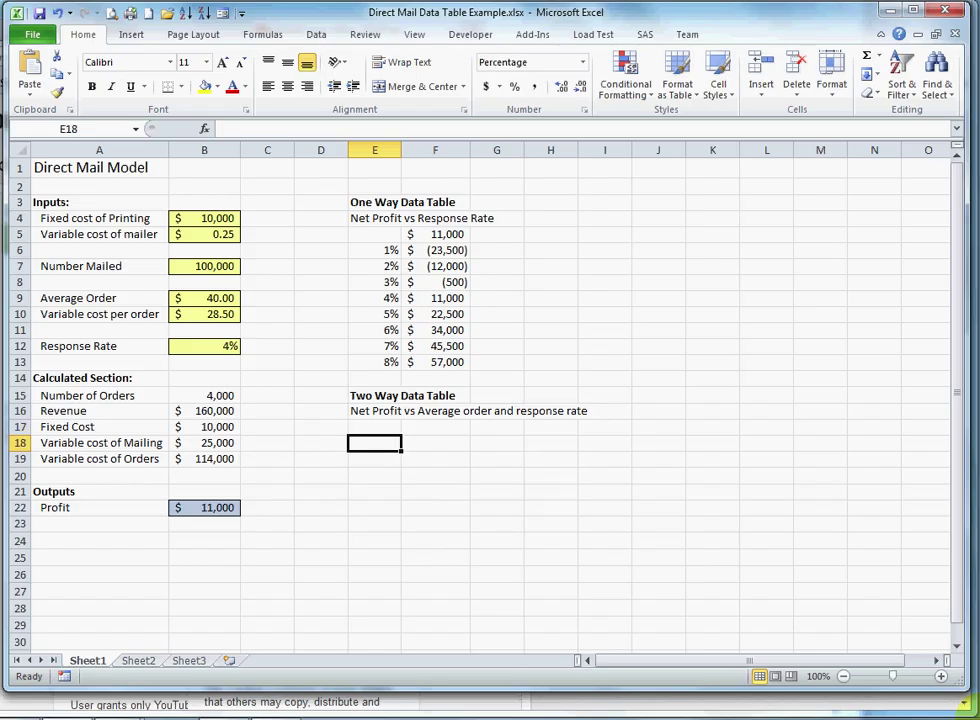
{"action": "type", "text": "1%"}
{"action": "key", "text": "Return"}
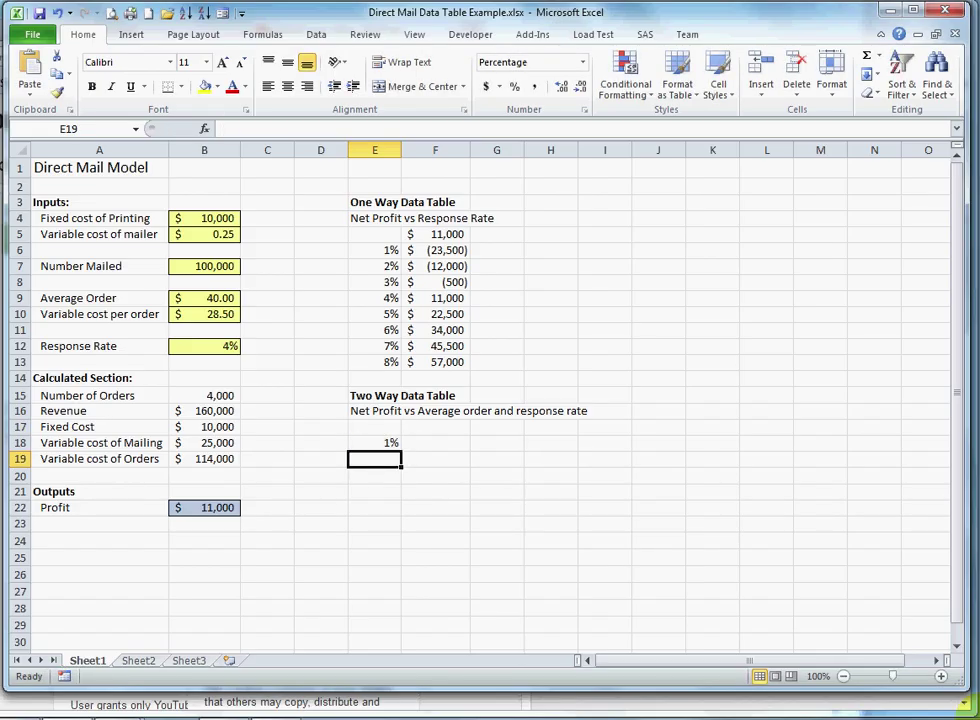
{"action": "type", "text": "2%"}
{"action": "key", "text": "Return"}
{"action": "left_click", "coordinate": [374, 443]}
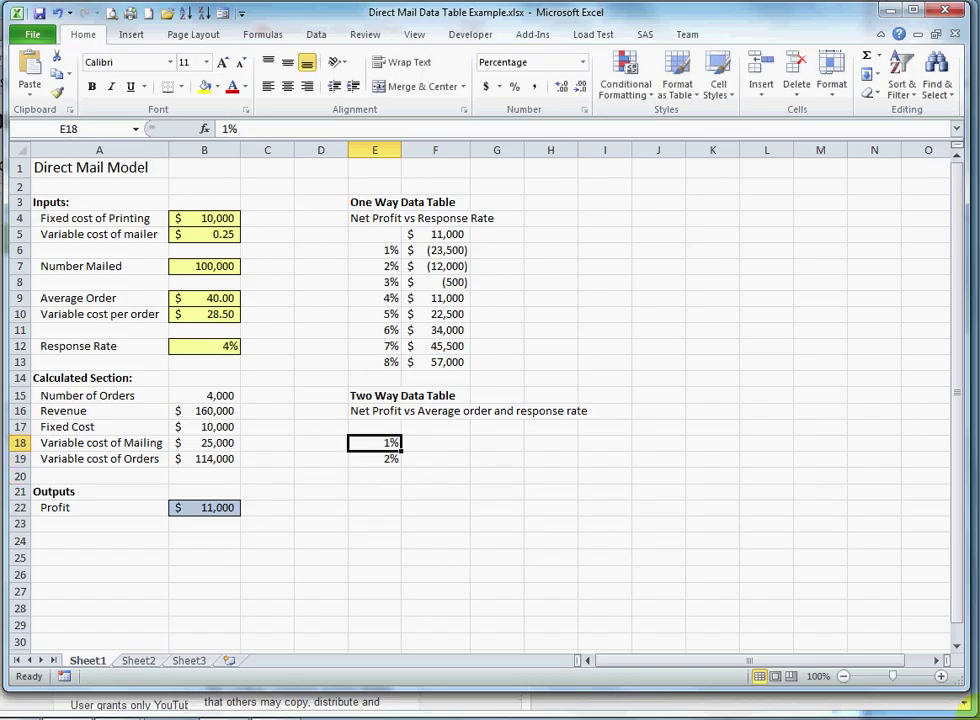
{"action": "left_click_drag", "start_coordinate": [374, 443], "coordinate": [380, 458]}
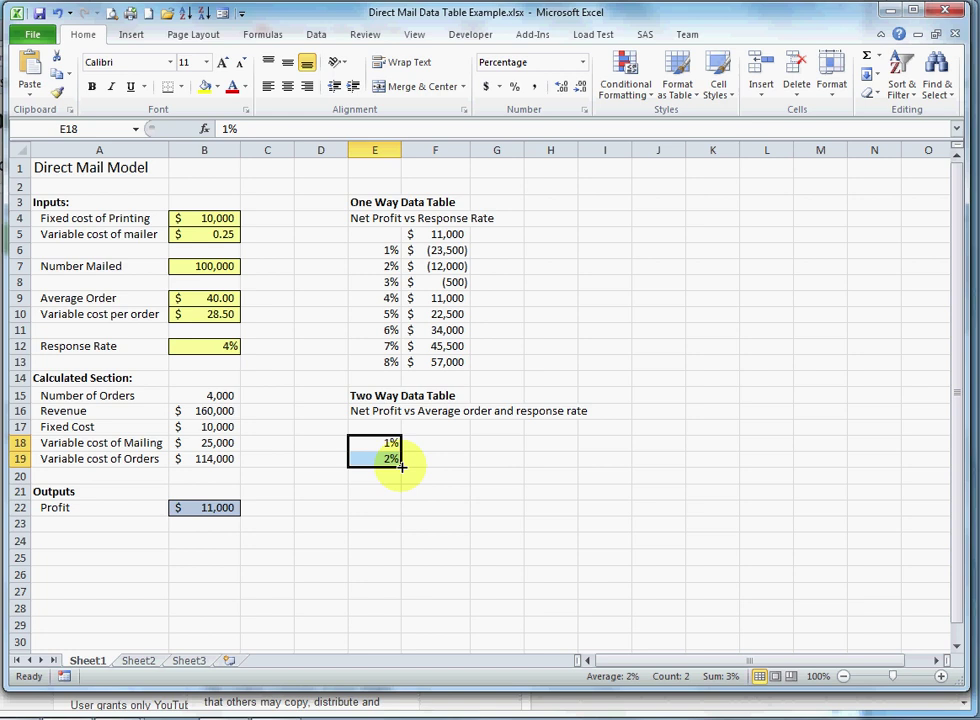
{"action": "left_click_drag", "start_coordinate": [400, 466], "coordinate": [412, 562]}
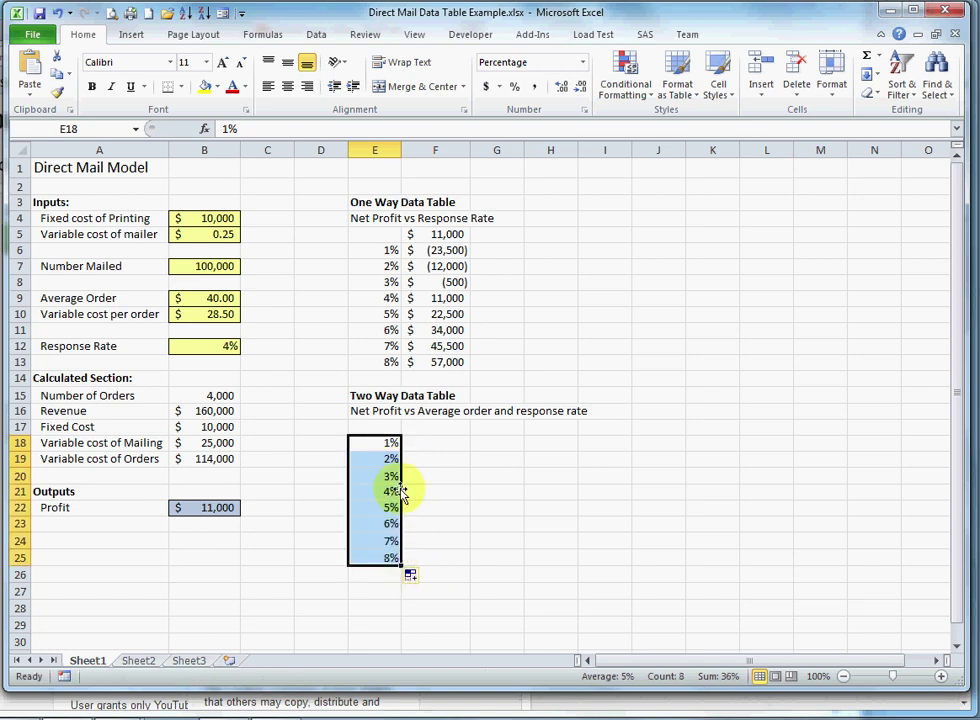
- Enter average order values 36 in F17 and 37 in G17 as the start of the two-way table's header row
{"action": "left_click", "coordinate": [373, 443]}
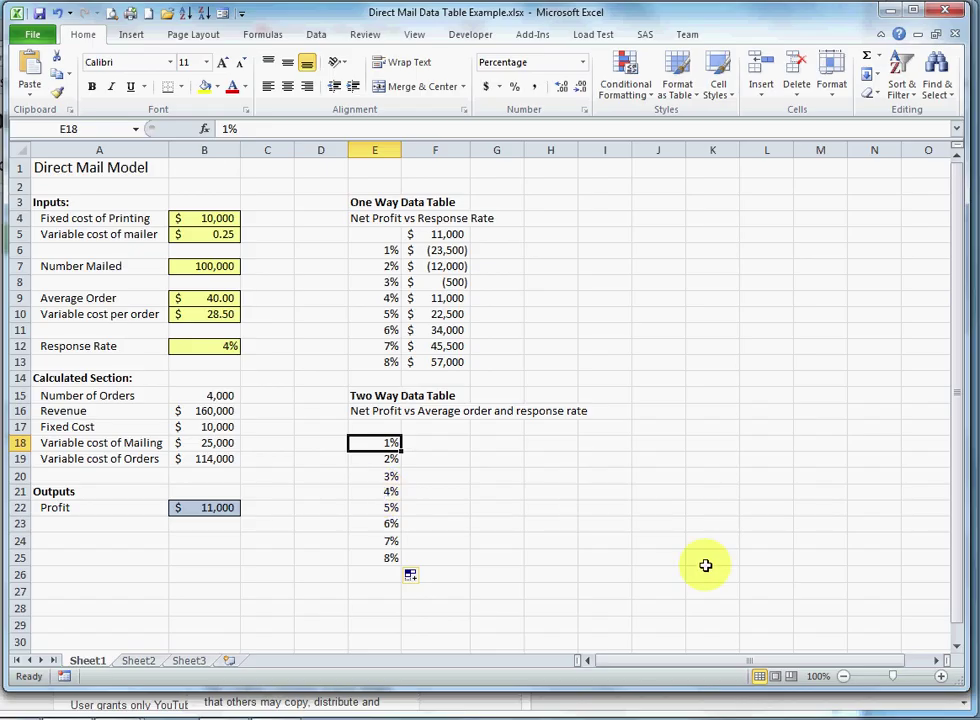
{"action": "key", "text": "Up"}
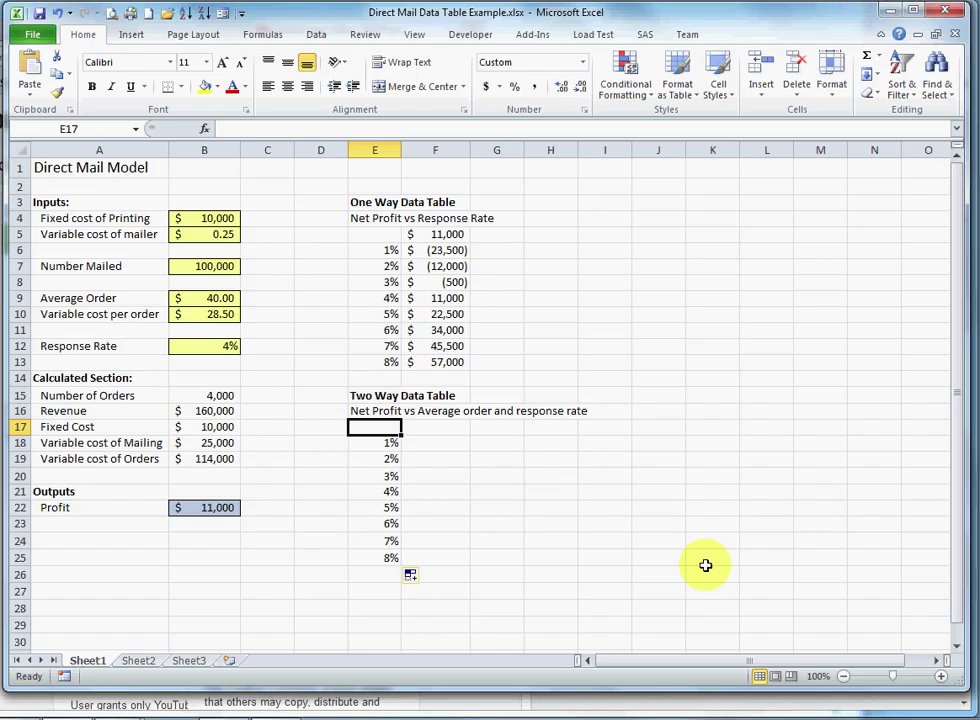
{"action": "key", "text": "Right"}
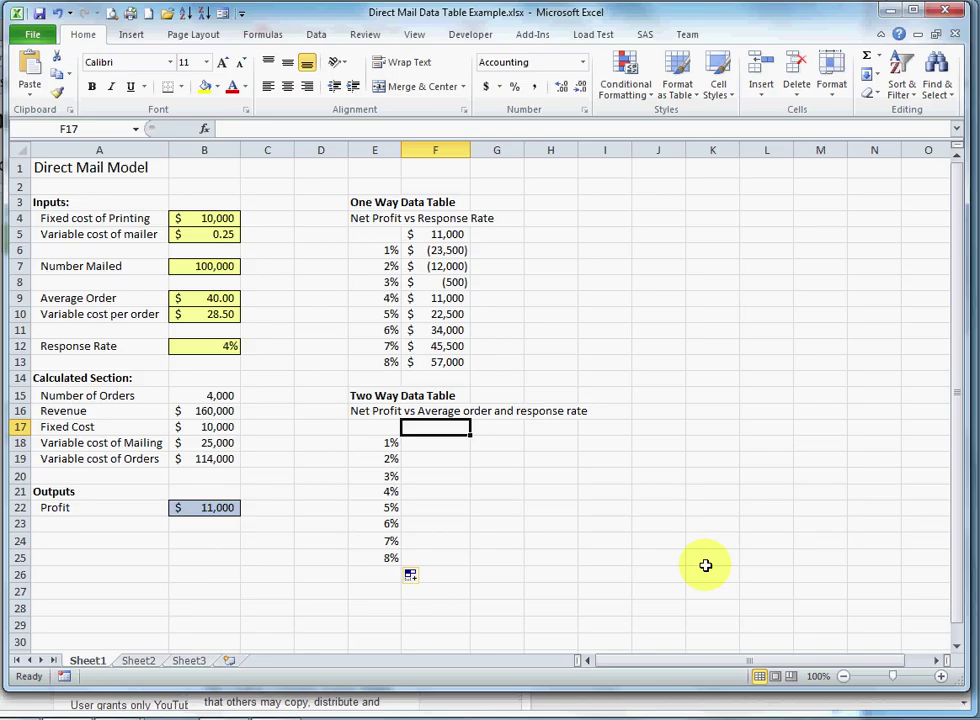
{"action": "type", "text": "36"}
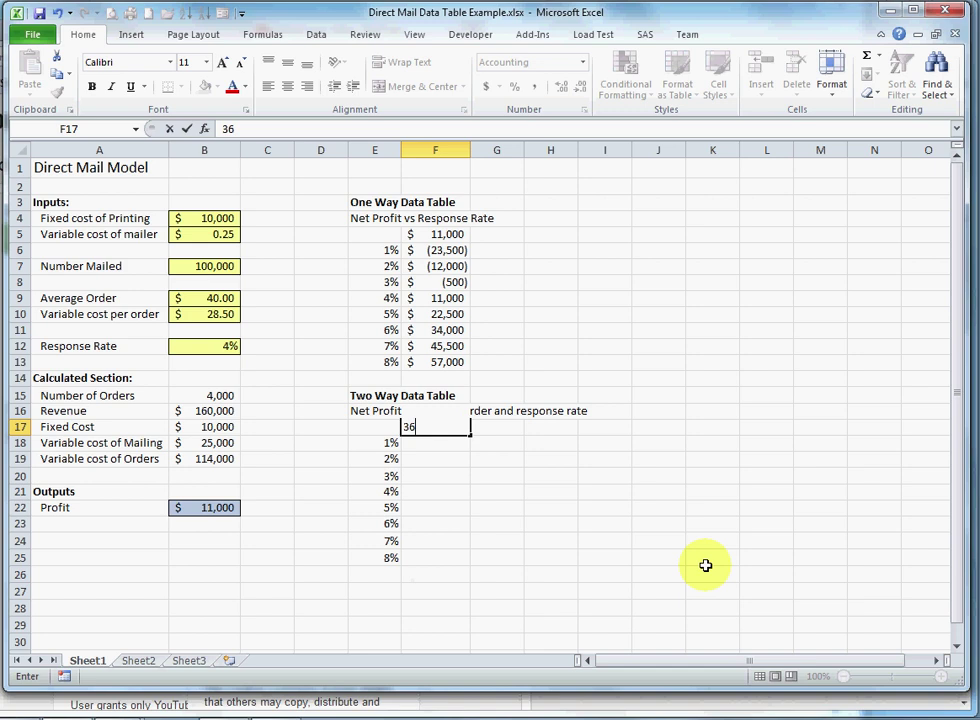
{"action": "key", "text": "Return"}
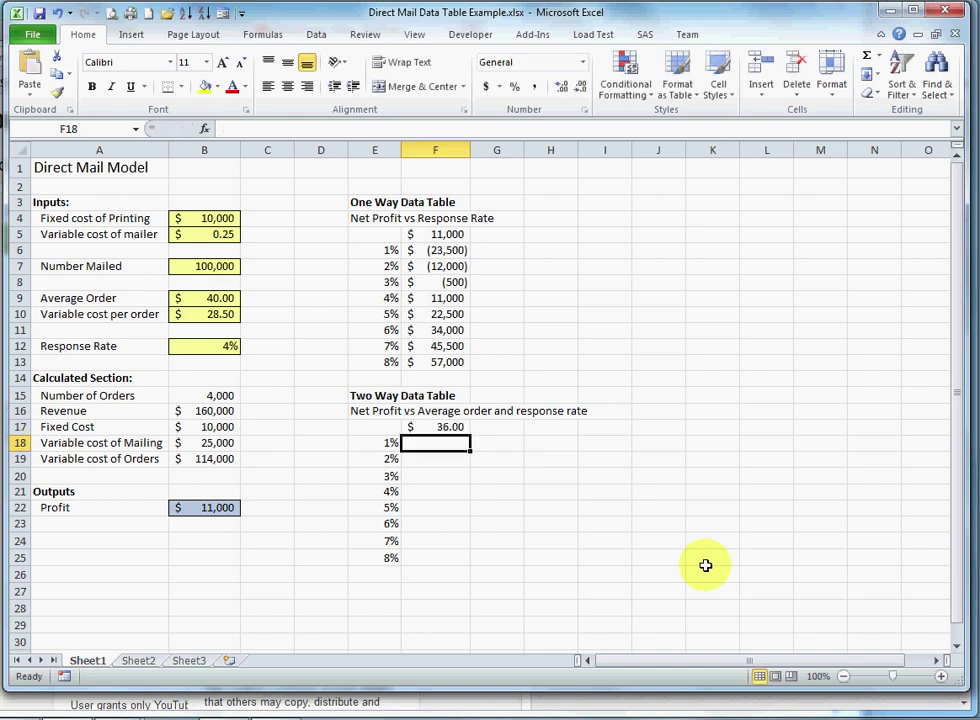
{"action": "key", "text": "Up"}
{"action": "key", "text": "Right"}
{"action": "type", "text": "37"}
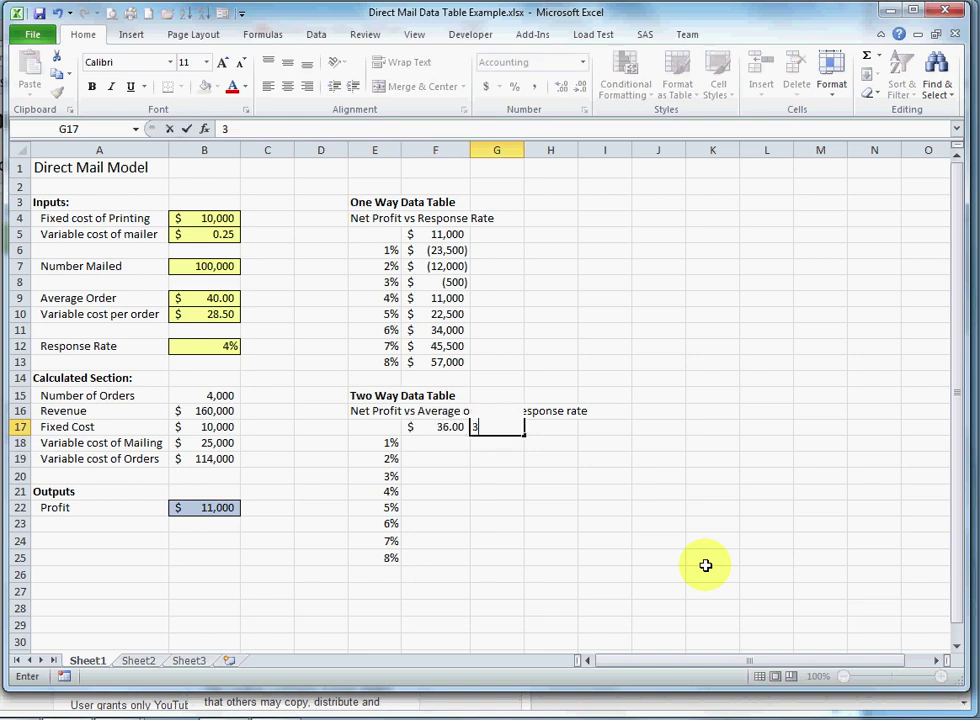
{"action": "key", "text": "Tab"}
- Extend the average order series from F17:G17 across to N17, up to $44.00
{"action": "key", "text": "Left"}
{"action": "key", "text": "Left"}
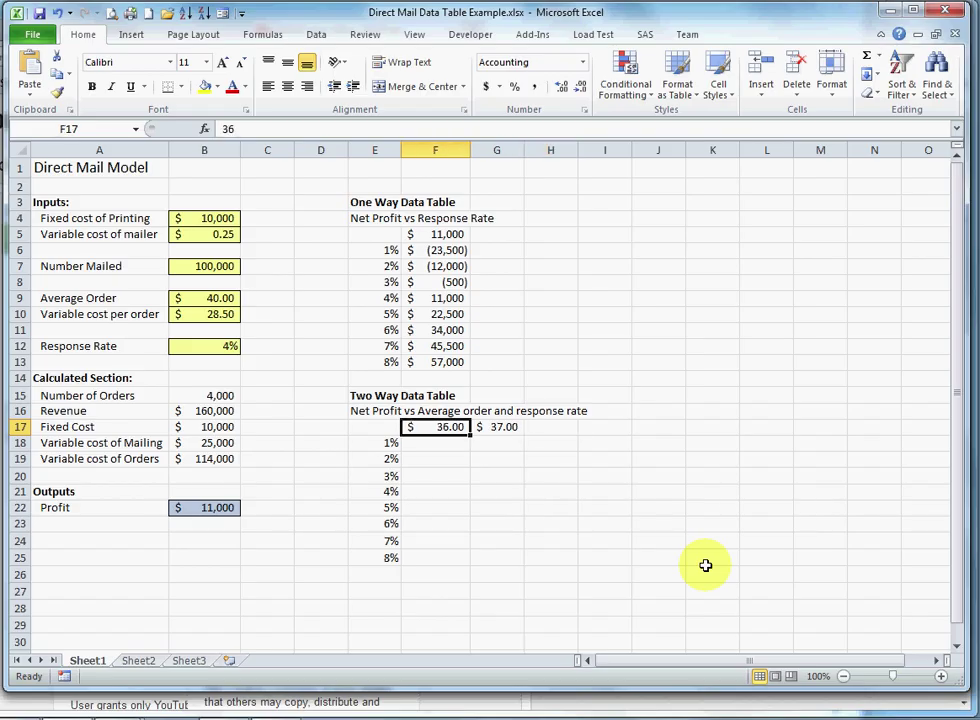
{"action": "key", "text": "shift+Right"}
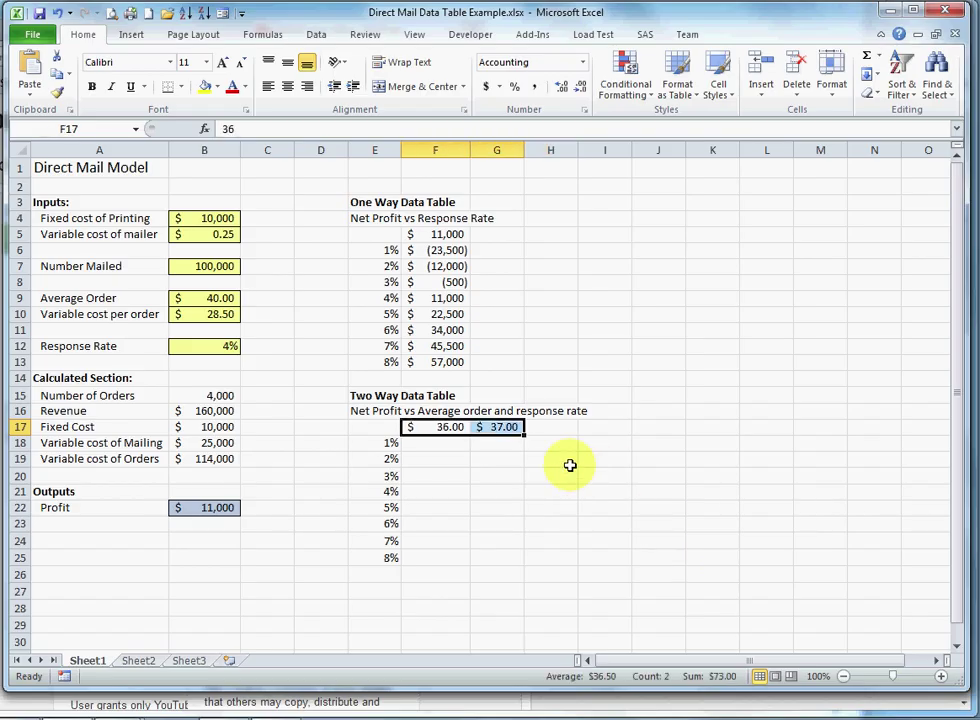
{"action": "left_click_drag", "start_coordinate": [523, 437], "coordinate": [876, 426]}
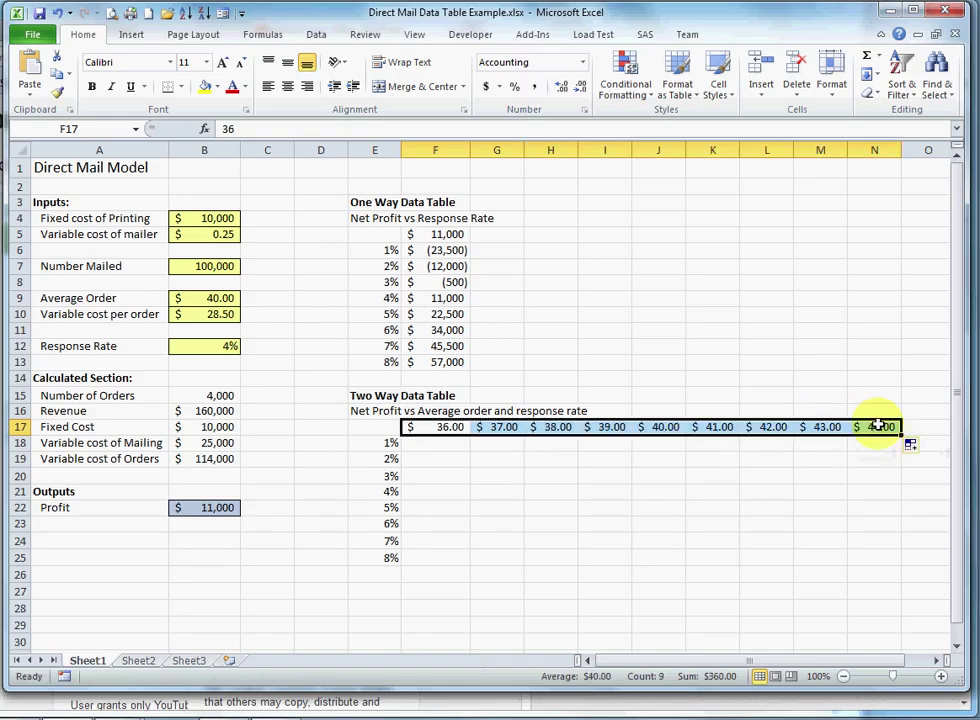
- Link the two-way table's corner cell E17 to the model's Profit output with =B22
{"action": "left_click", "coordinate": [436, 446]}
{"action": "key", "text": "Left"}
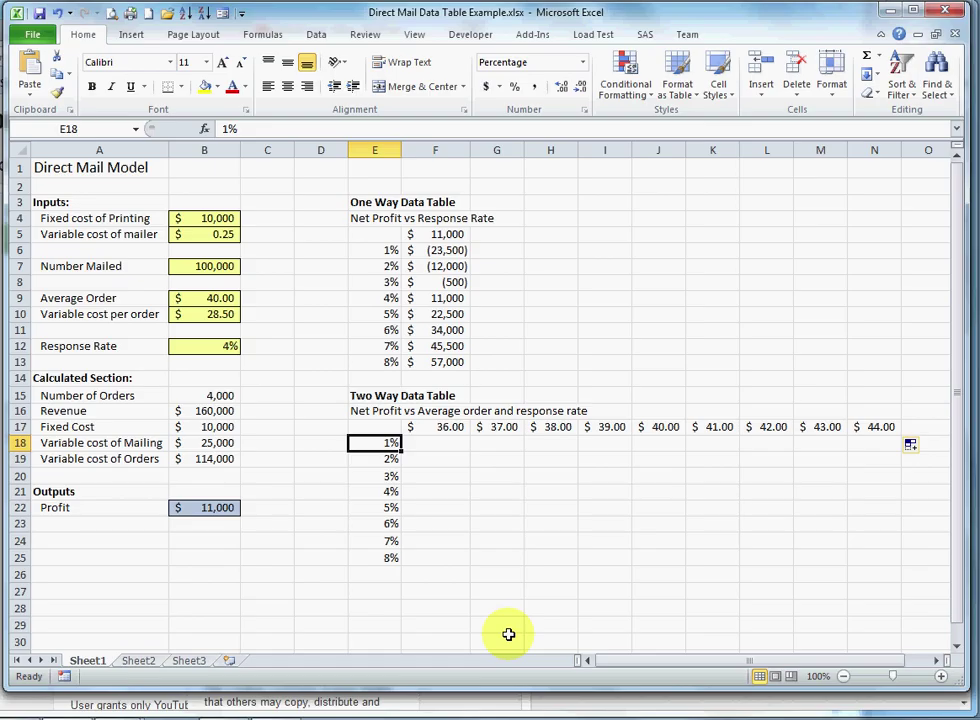
{"action": "key", "text": "Up"}
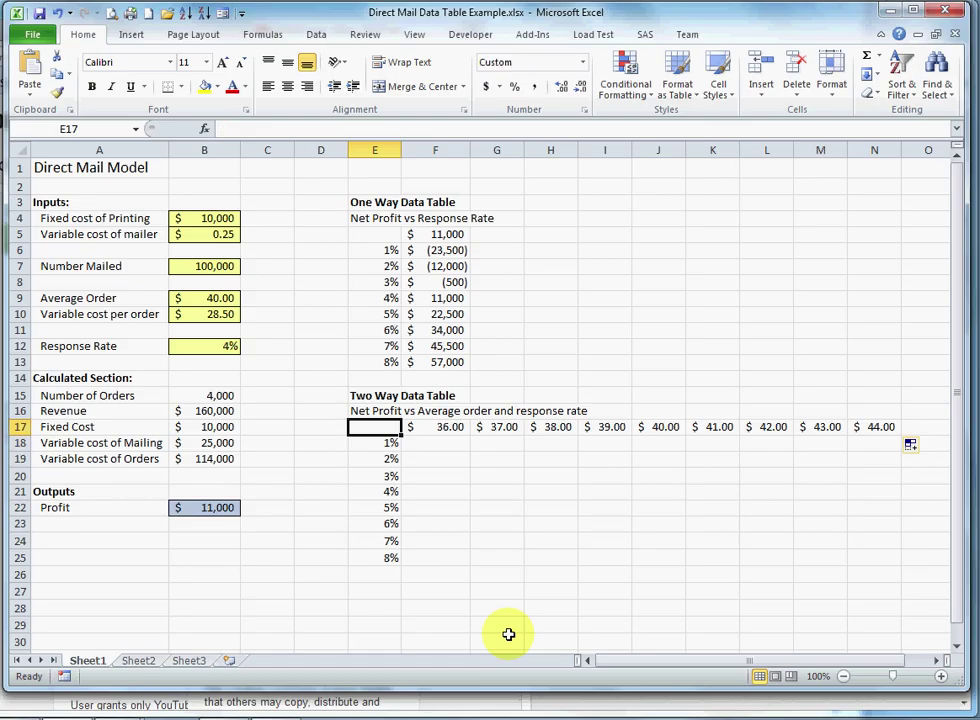
{"action": "key", "text": "Right"}
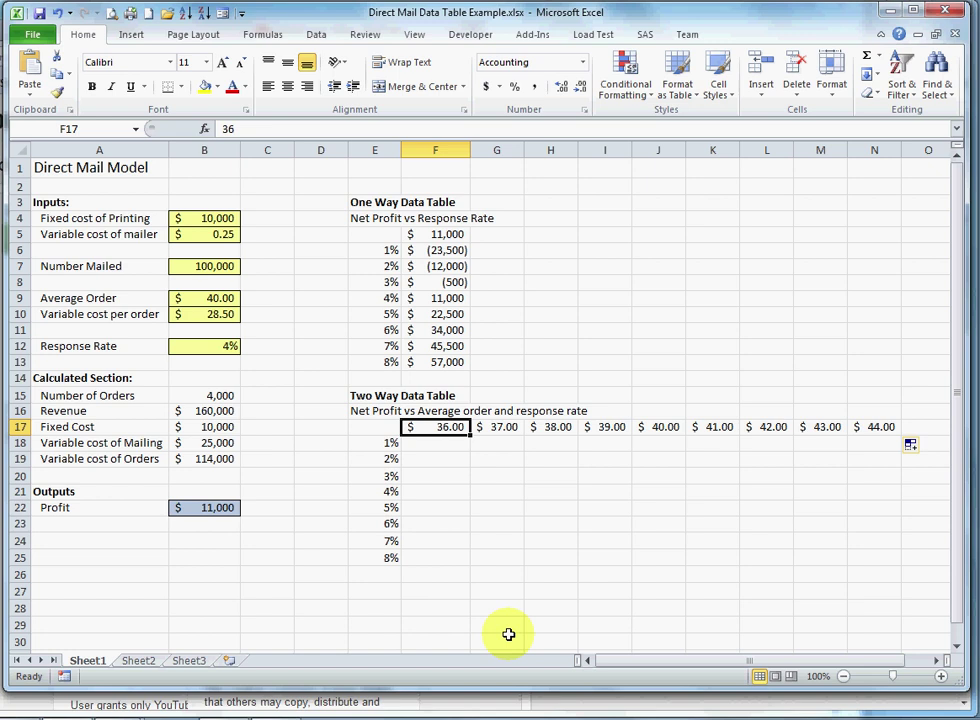
{"action": "key", "text": "Left"}
{"action": "key", "text": "Down"}
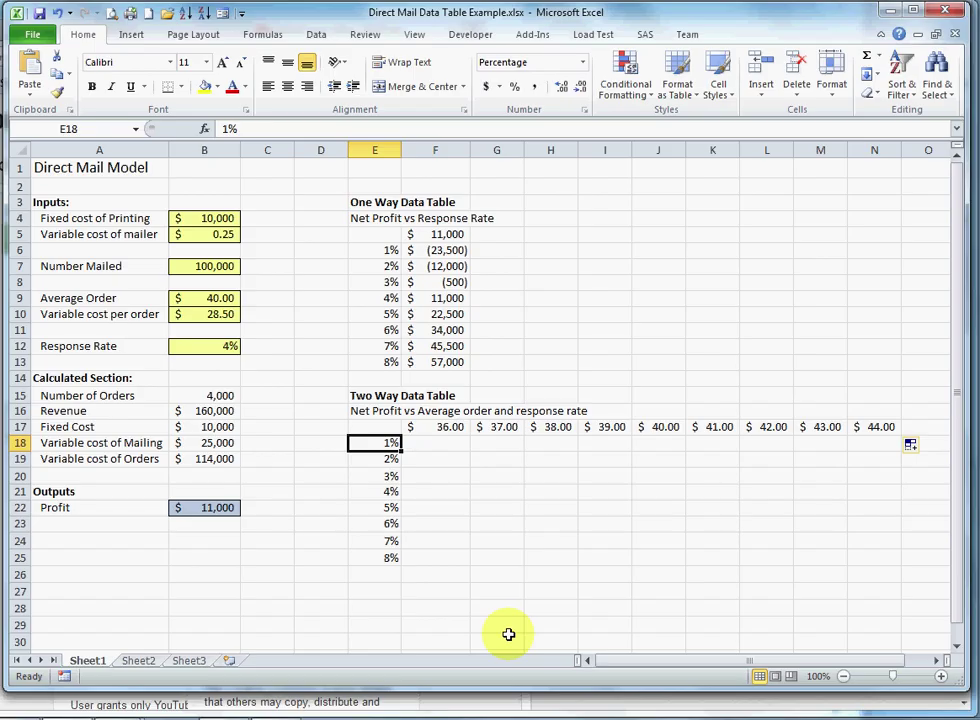
{"action": "key", "text": "Up"}
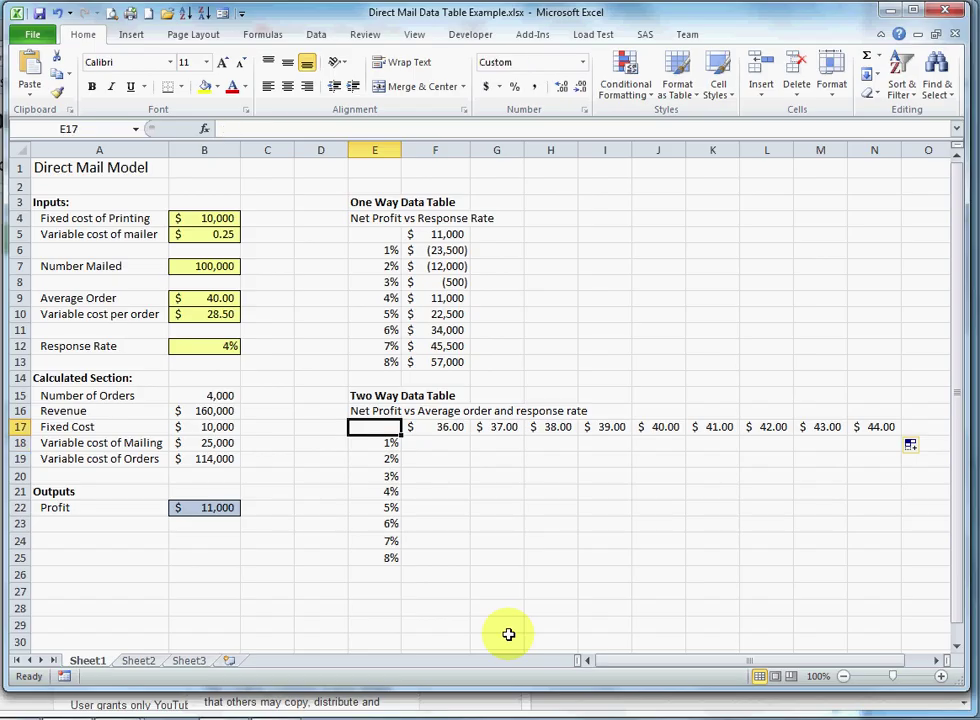
{"action": "type", "text": "="}
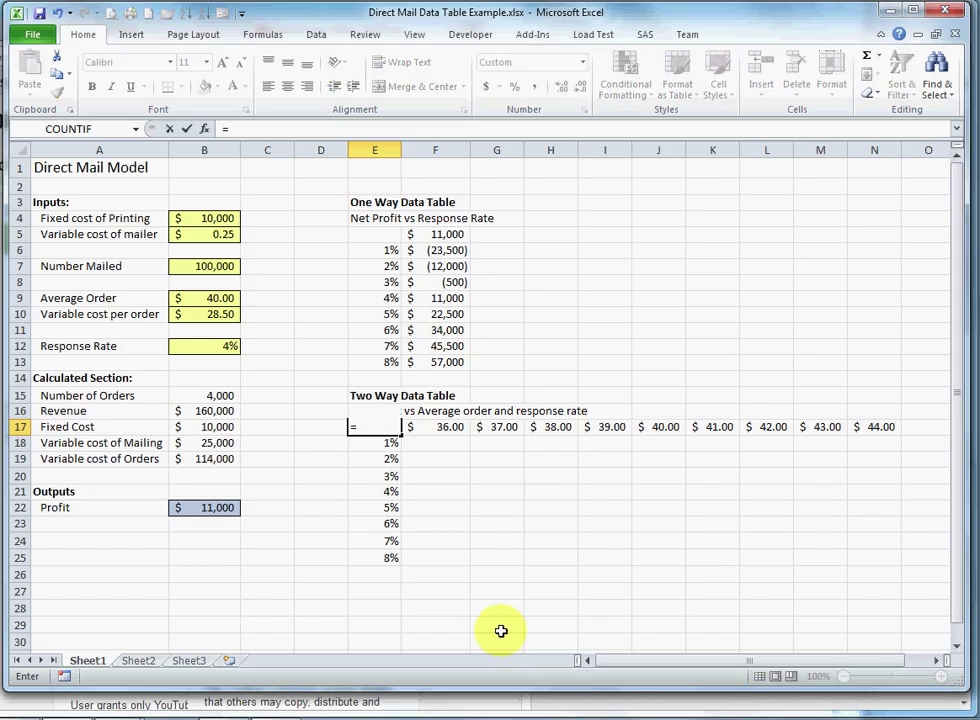
{"action": "left_click", "coordinate": [206, 507]}
{"action": "key", "text": "Return"}
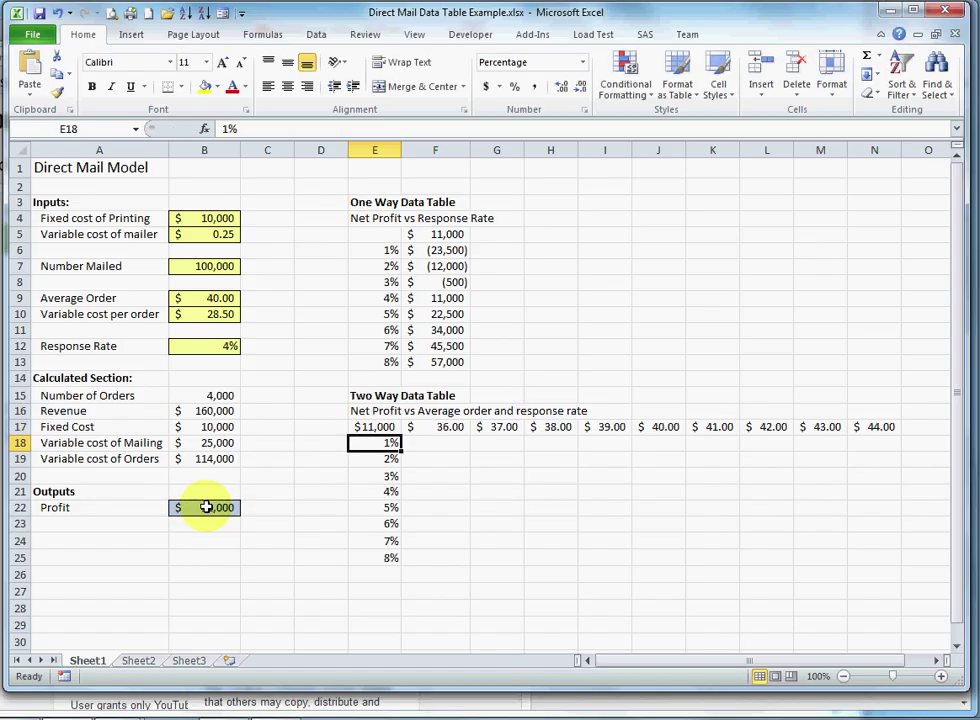
- Create a What-If data table on E17:N25 with Average Order $B$9 as row input and Response Rate $B$12 as column input
{"action": "key", "text": "Up"}
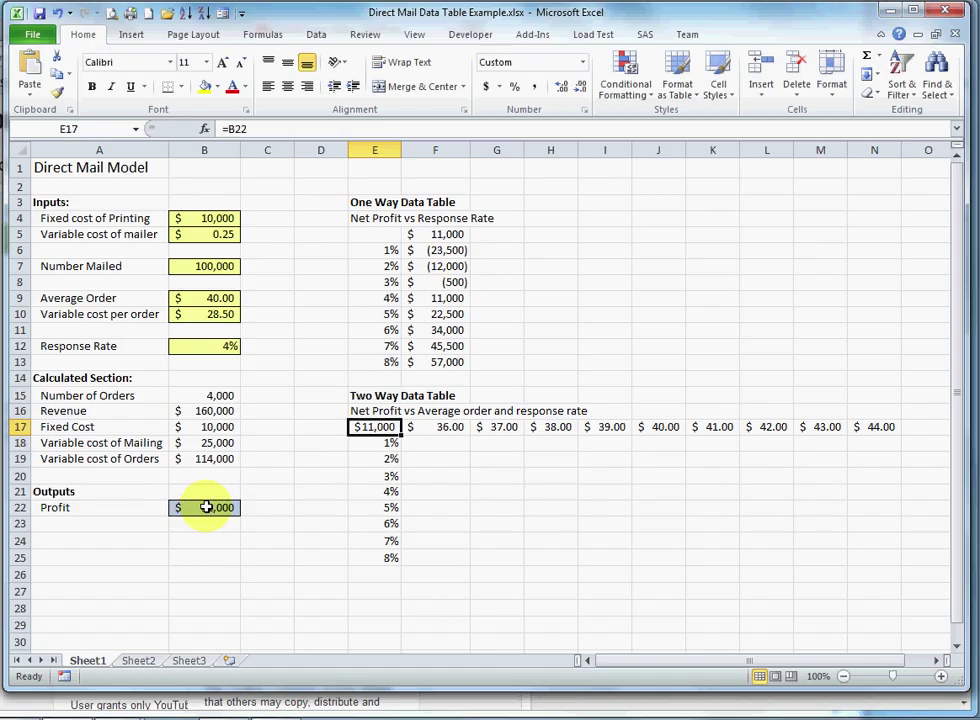
{"action": "key", "text": "ctrl+shift+Right"}
{"action": "key", "text": "ctrl+shift+Down"}
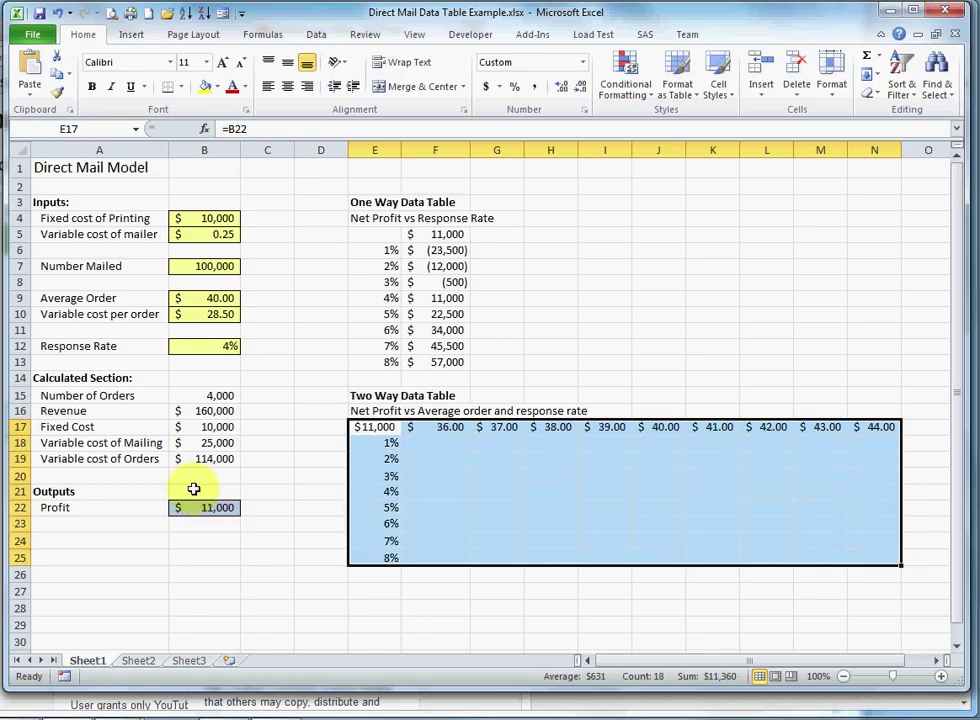
{"action": "left_click", "coordinate": [318, 36]}
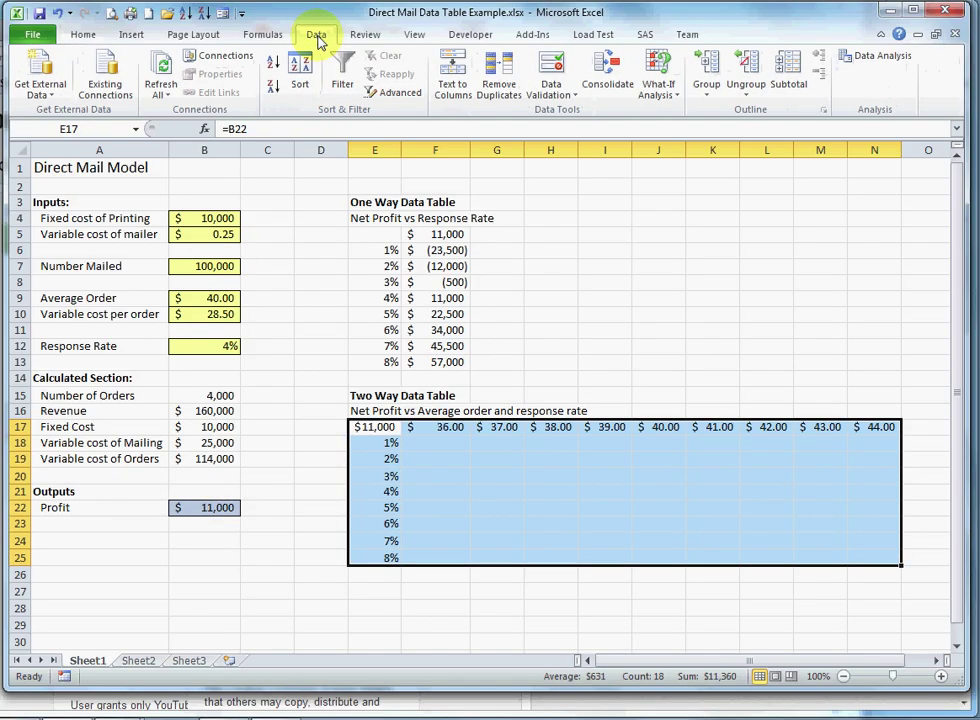
{"action": "left_click", "coordinate": [659, 90]}
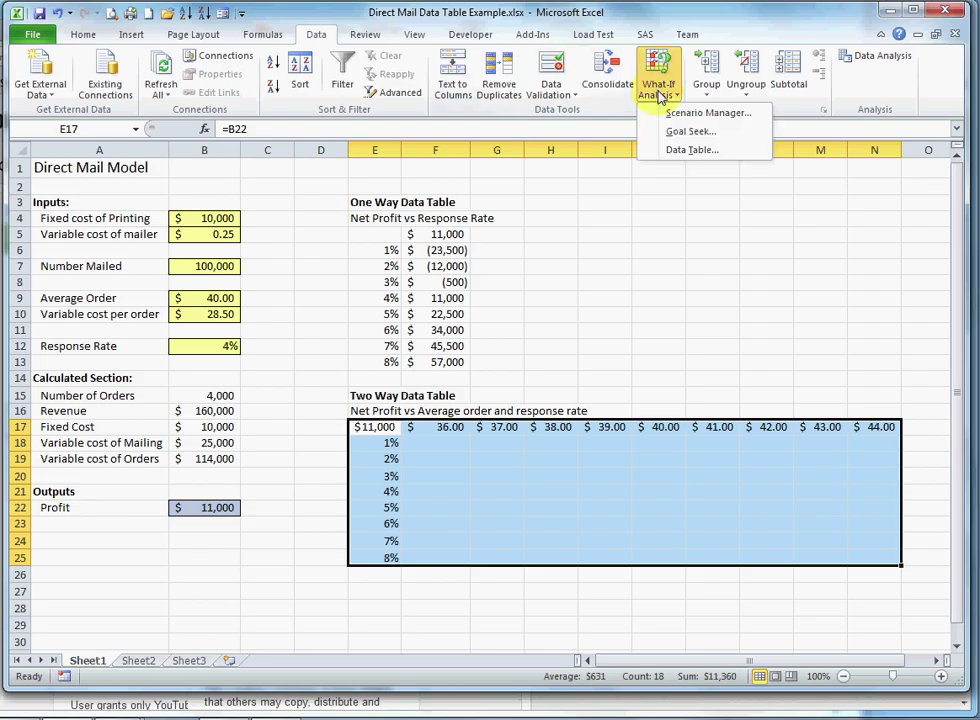
{"action": "left_click", "coordinate": [683, 151]}
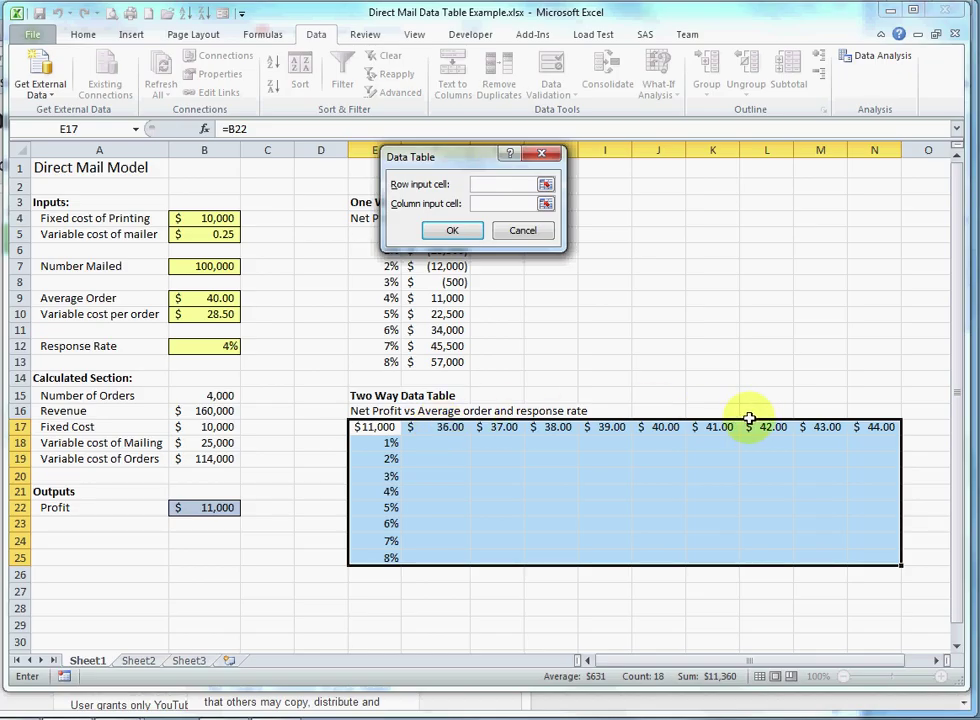
{"action": "left_click", "coordinate": [225, 297]}
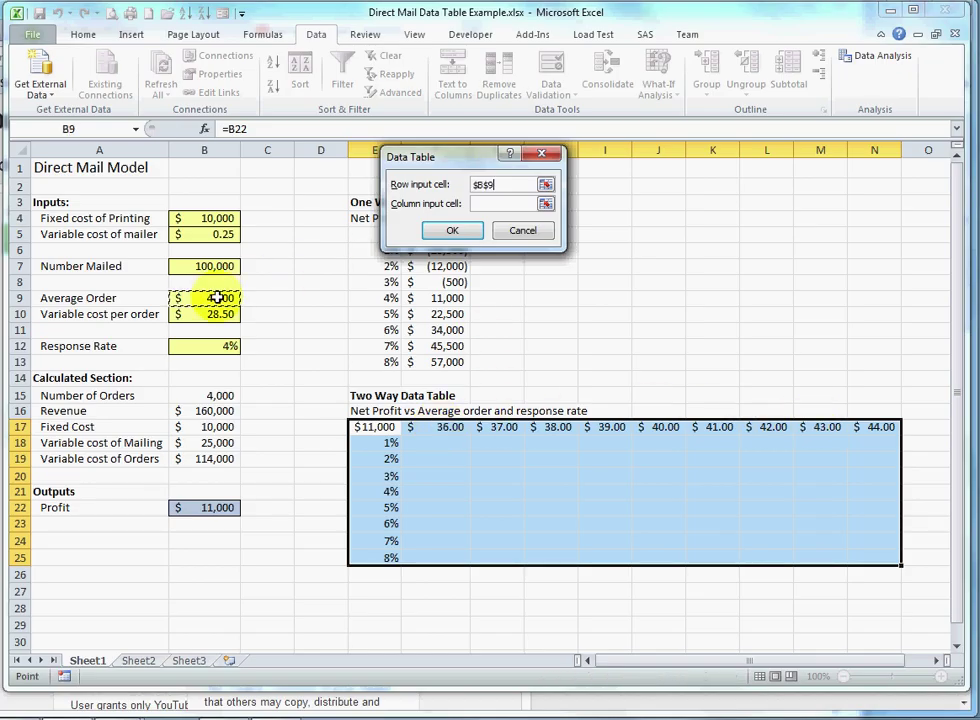
{"action": "left_click", "coordinate": [503, 204]}
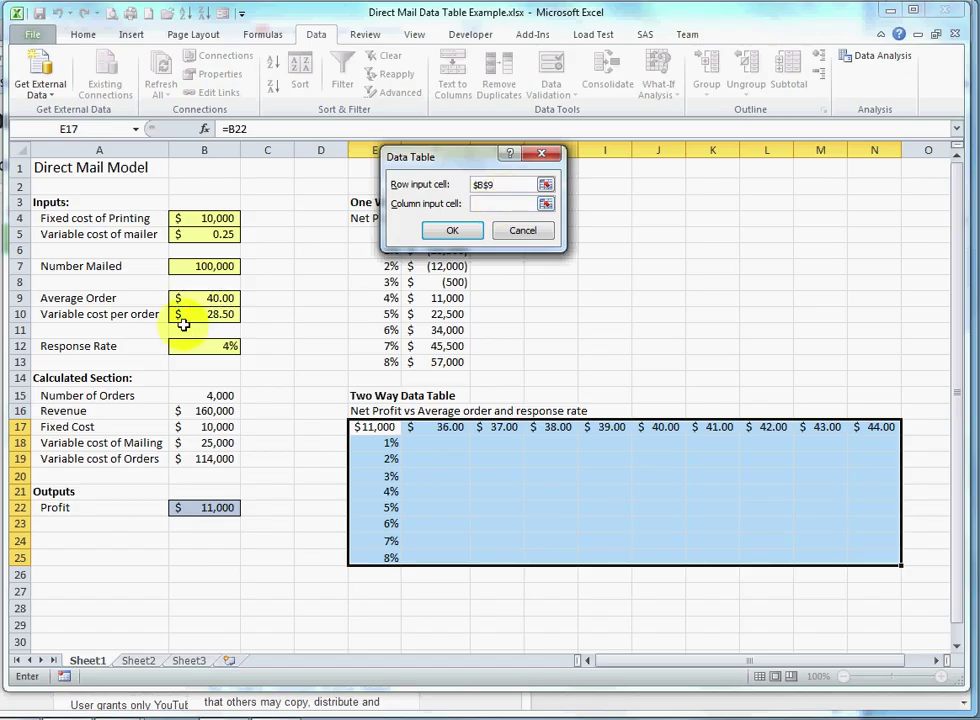
{"action": "left_click", "coordinate": [215, 346]}
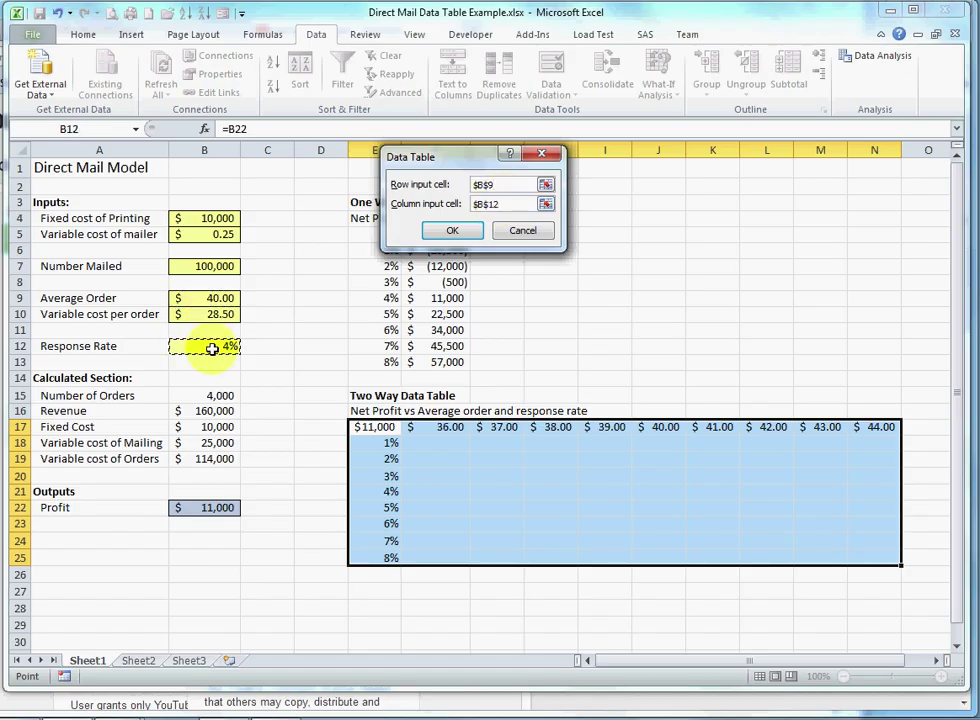
{"action": "left_click", "coordinate": [452, 231]}
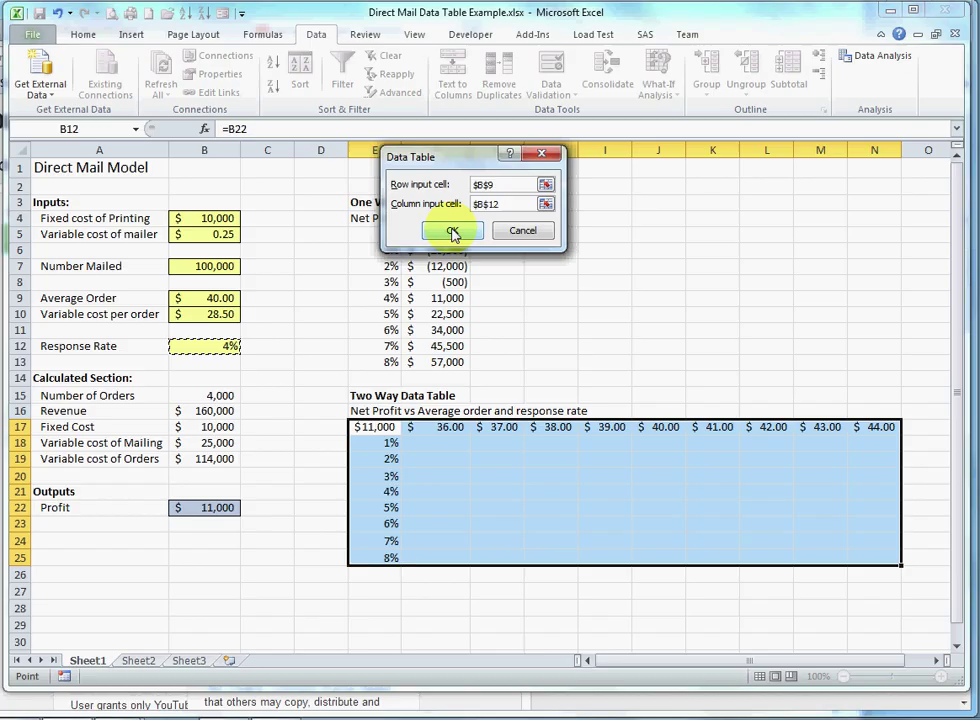
- Apply the Accounting dollar format to the data table results in F18:N25
{"action": "left_click", "coordinate": [441, 442]}
{"action": "key", "text": "shift+Right"}
{"action": "key", "text": "shift+Right"}
{"action": "key", "text": "shift+Right"}
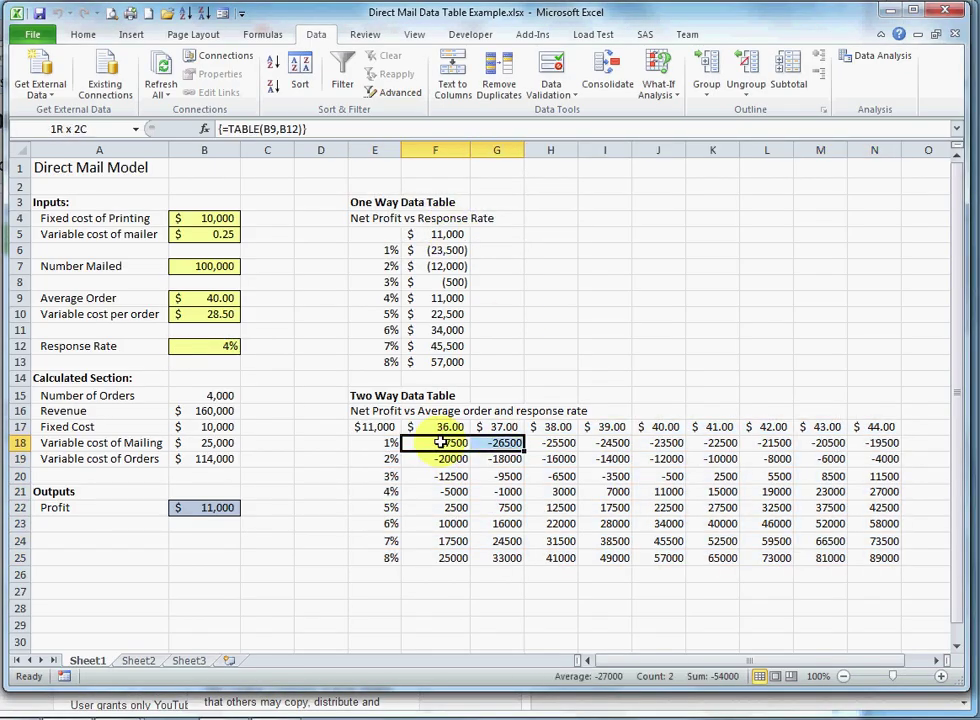
{"action": "key", "text": "ctrl+shift+Right"}
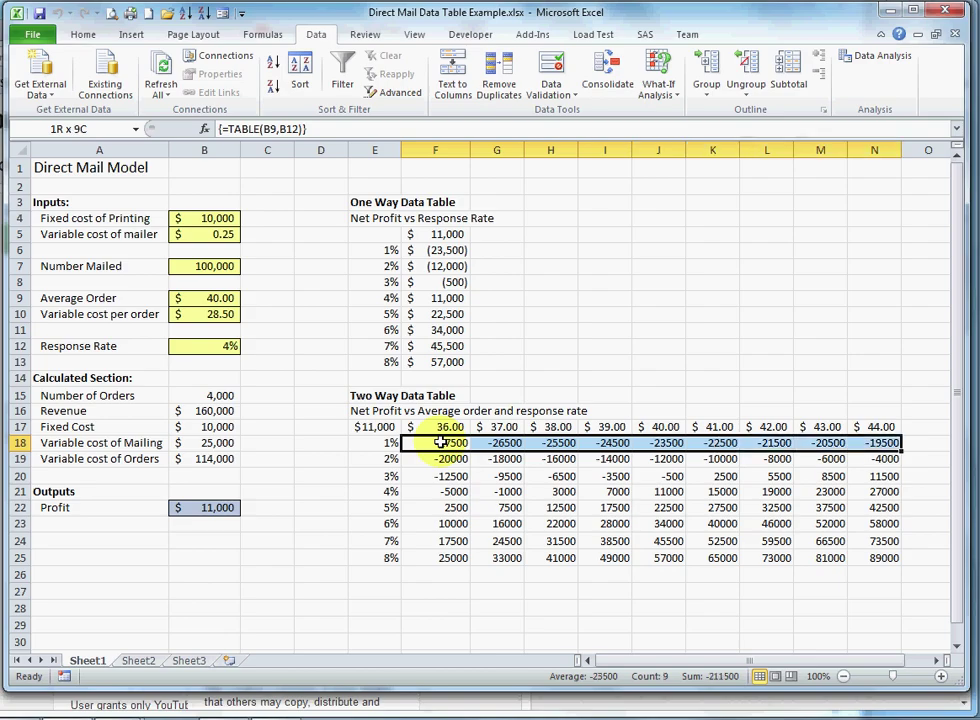
{"action": "key", "text": "ctrl+shift+Down"}
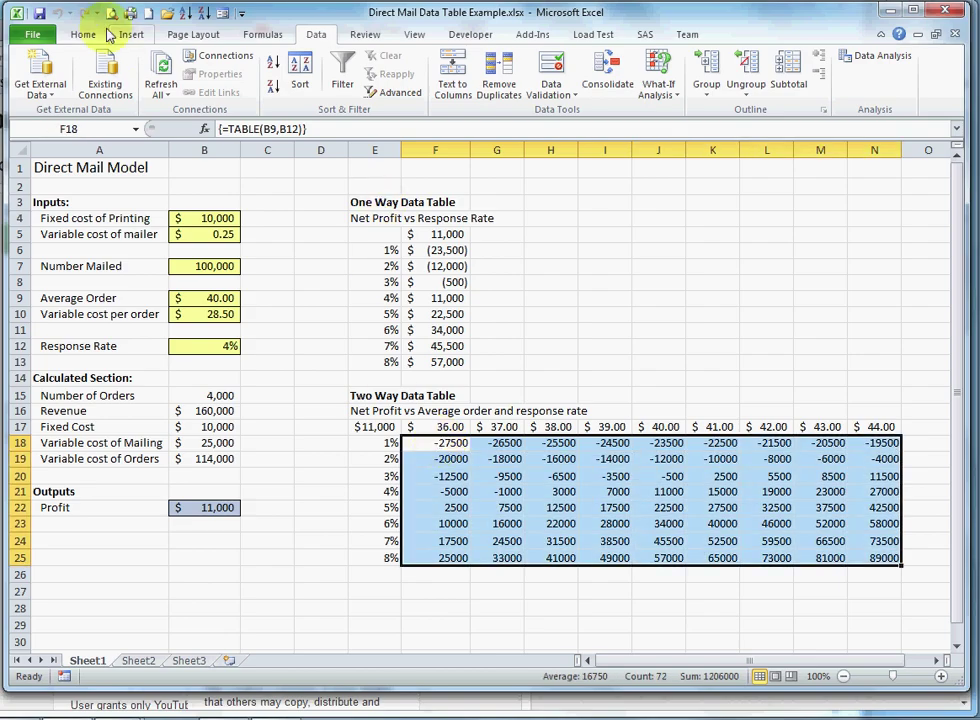
{"action": "left_click", "coordinate": [83, 34]}
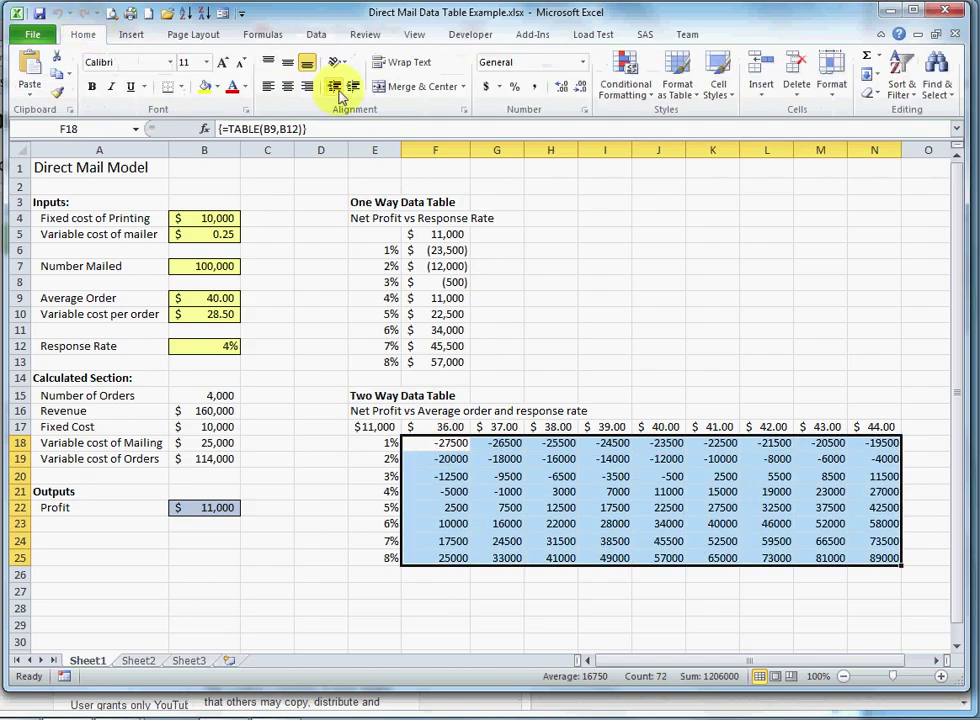
{"action": "left_click", "coordinate": [486, 87]}
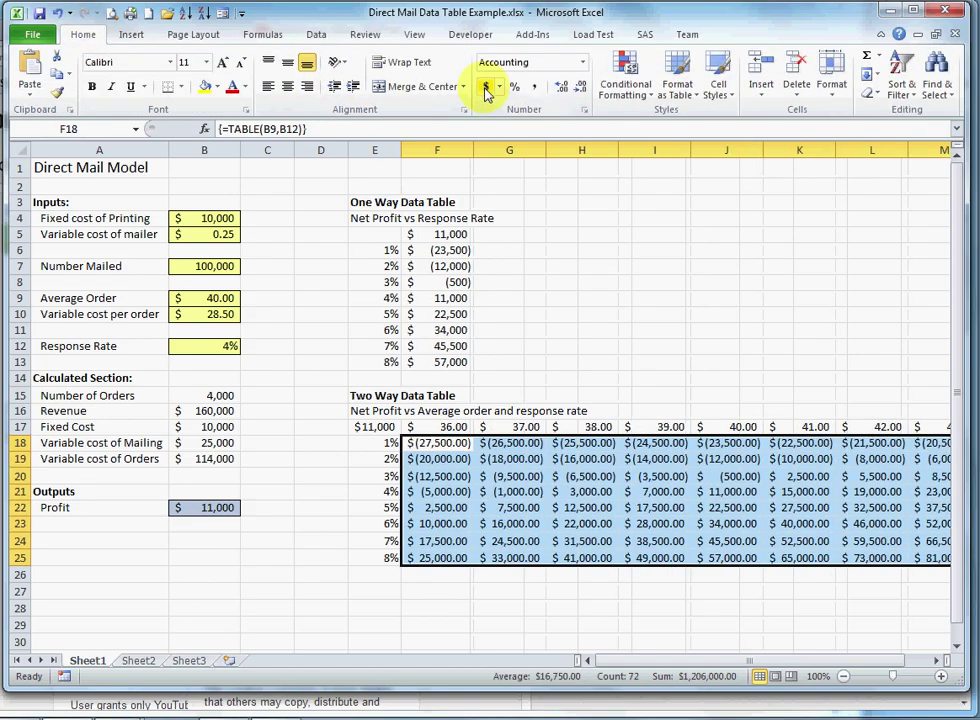
- Remove the decimal places from the two-way data table results in F18:N25
{"action": "left_click", "coordinate": [580, 87]}
{"action": "left_click", "coordinate": [580, 87]}
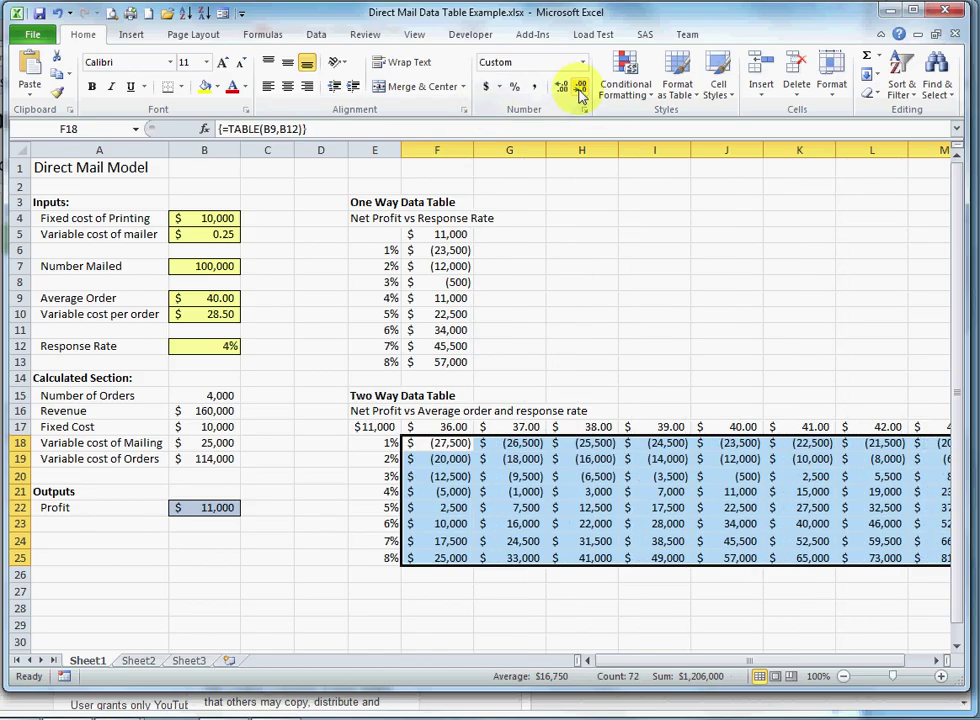
{"action": "left_click", "coordinate": [628, 474]}
- Add a Greater Than conditional formatting rule to F18:N25 that marks values above 11000 with Green Fill with Dark Green Text
{"action": "left_click_drag", "start_coordinate": [755, 665], "coordinate": [787, 665]}
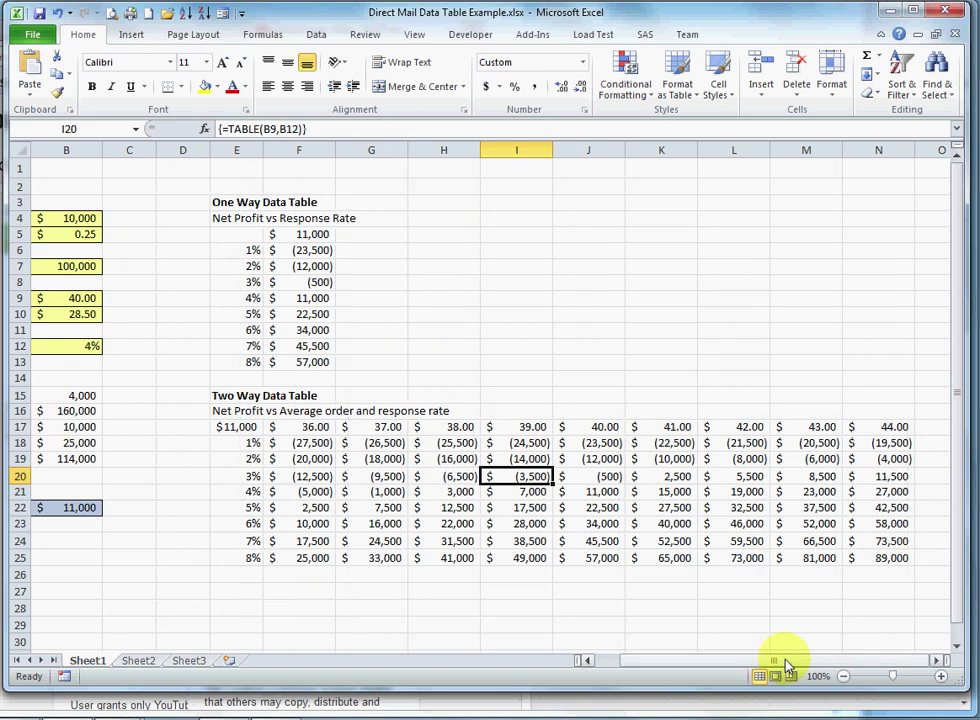
{"action": "key", "text": "Up"}
{"action": "key", "text": "Up"}
{"action": "key", "text": "Left"}
{"action": "key", "text": "Left"}
{"action": "key", "text": "Left"}
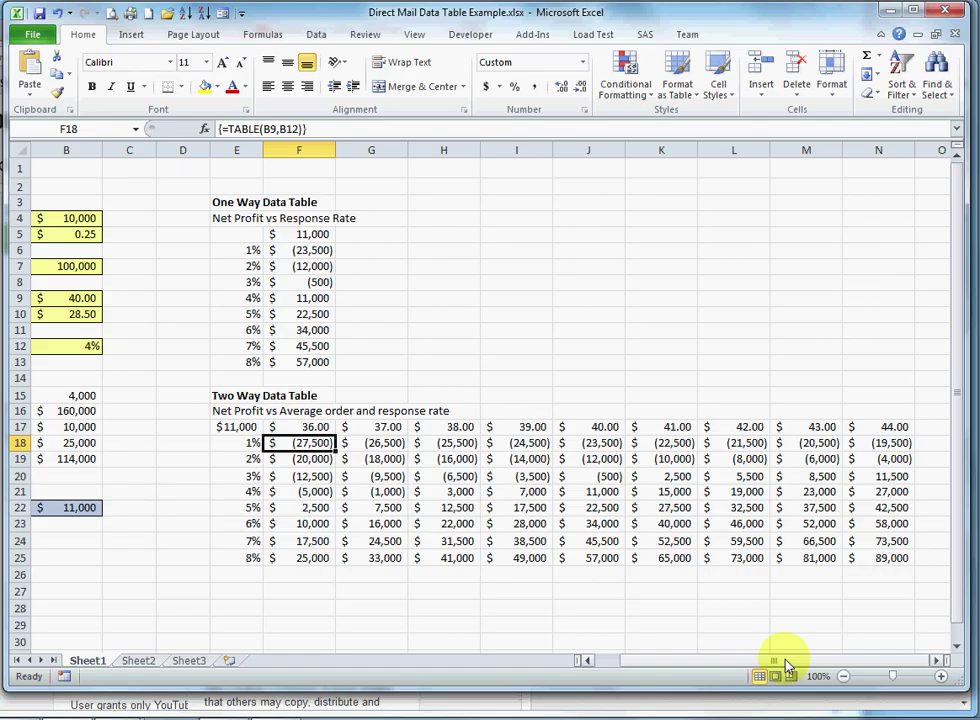
{"action": "key", "text": "ctrl+shift+Right"}
{"action": "key", "text": "ctrl+shift+Down"}
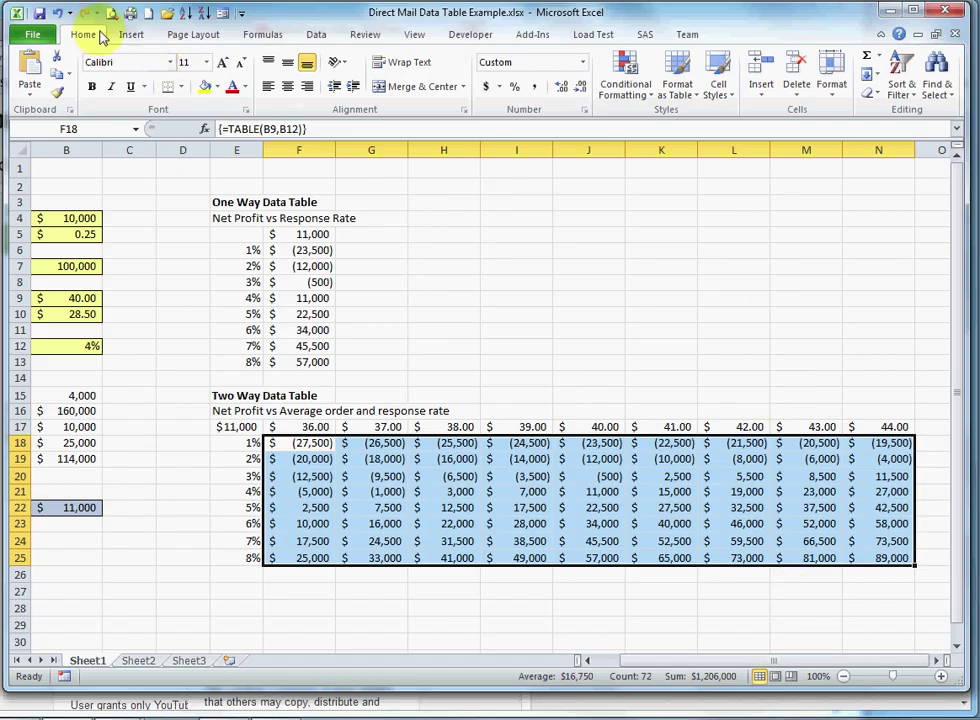
{"action": "left_click", "coordinate": [629, 68]}
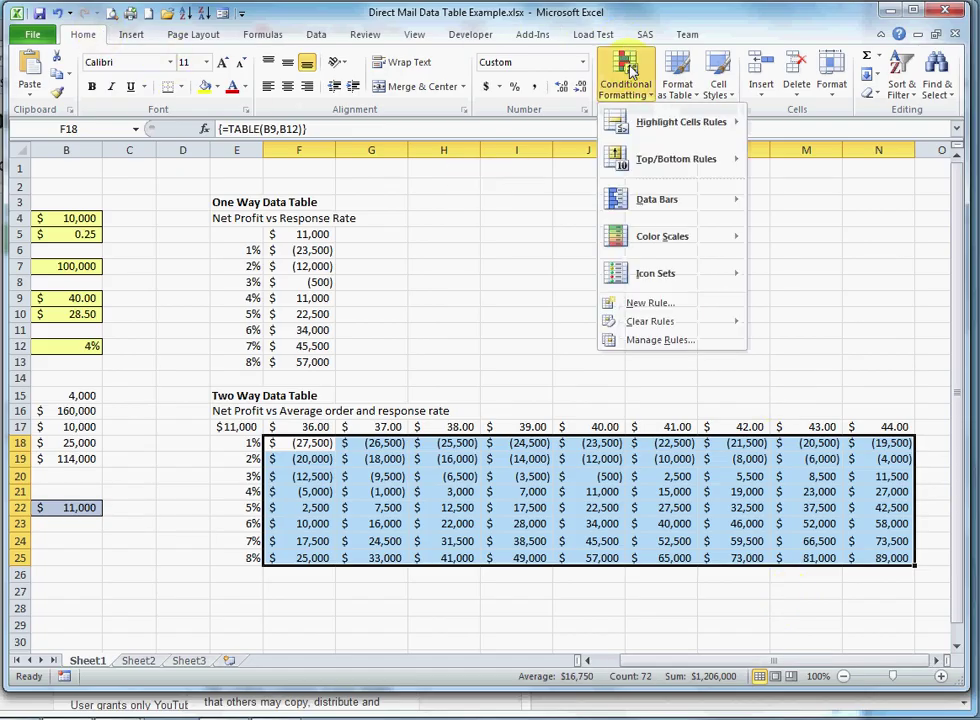
{"action": "mouse_move", "coordinate": [659, 133]}
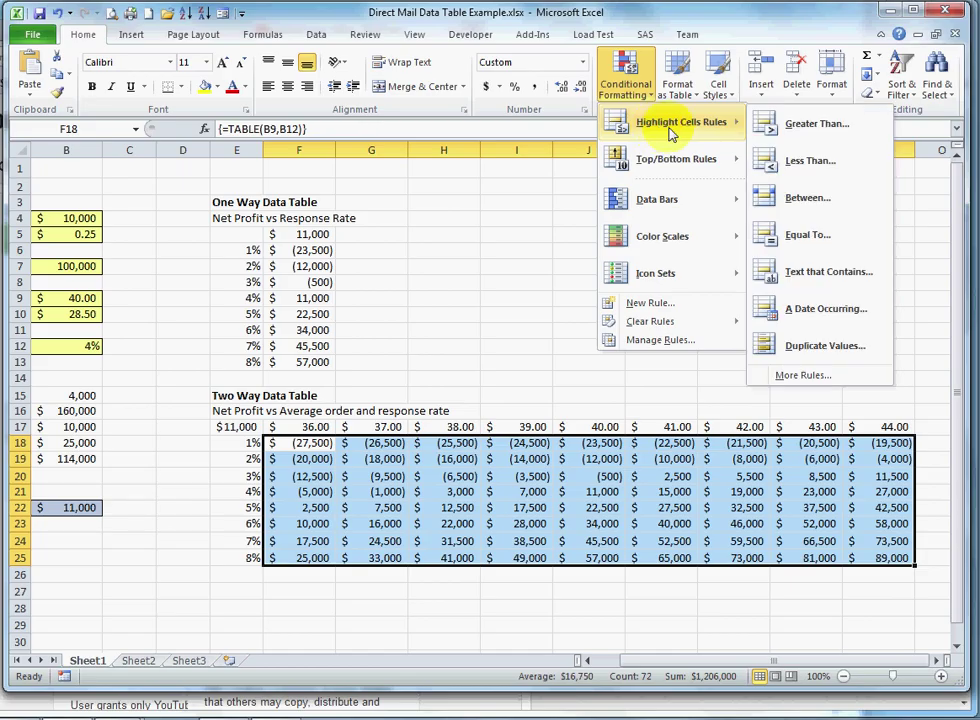
{"action": "left_click", "coordinate": [807, 131]}
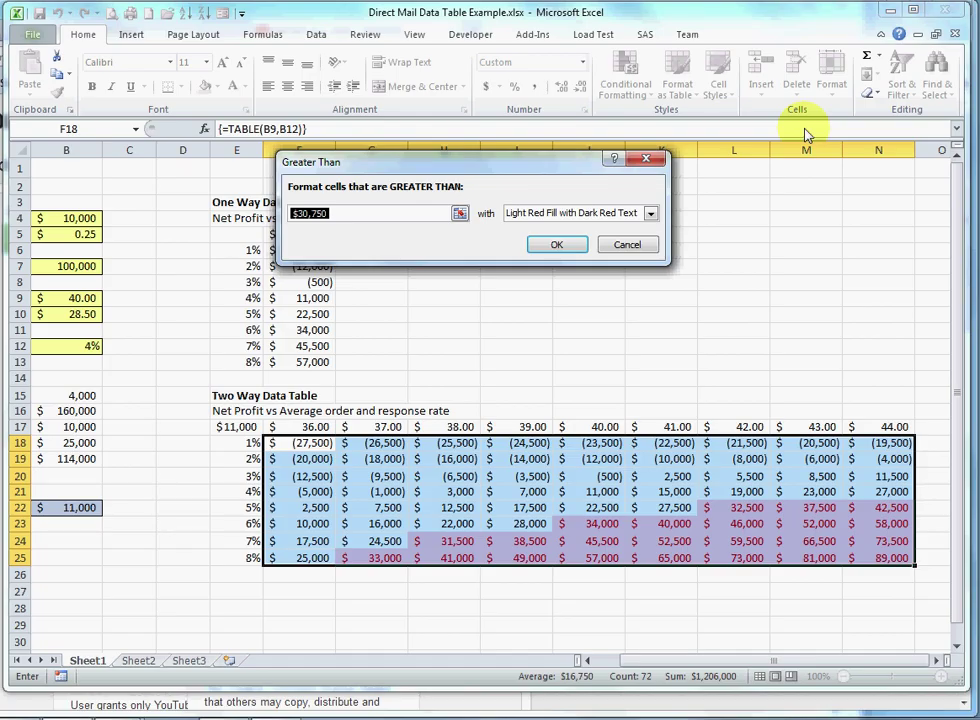
{"action": "type", "text": "11000"}
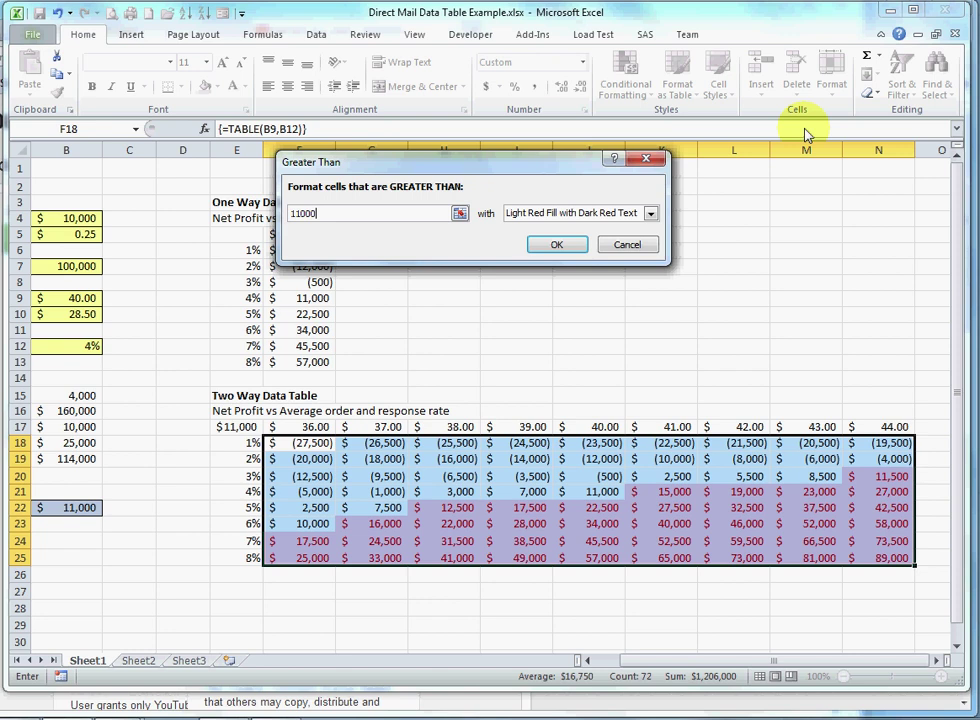
{"action": "left_click", "coordinate": [650, 213]}
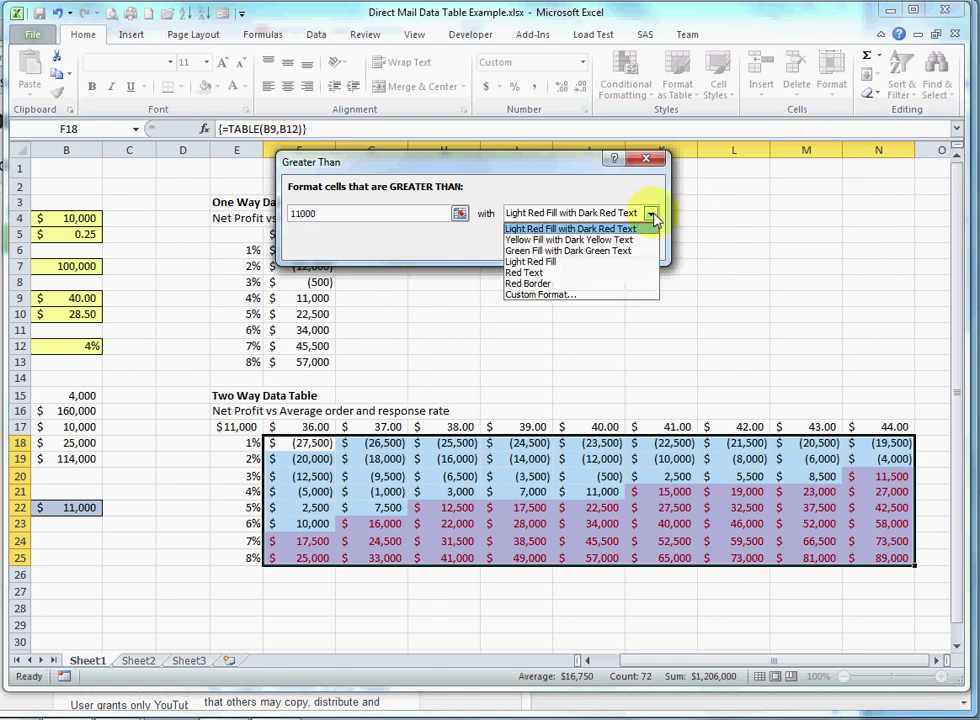
{"action": "left_click", "coordinate": [620, 251]}
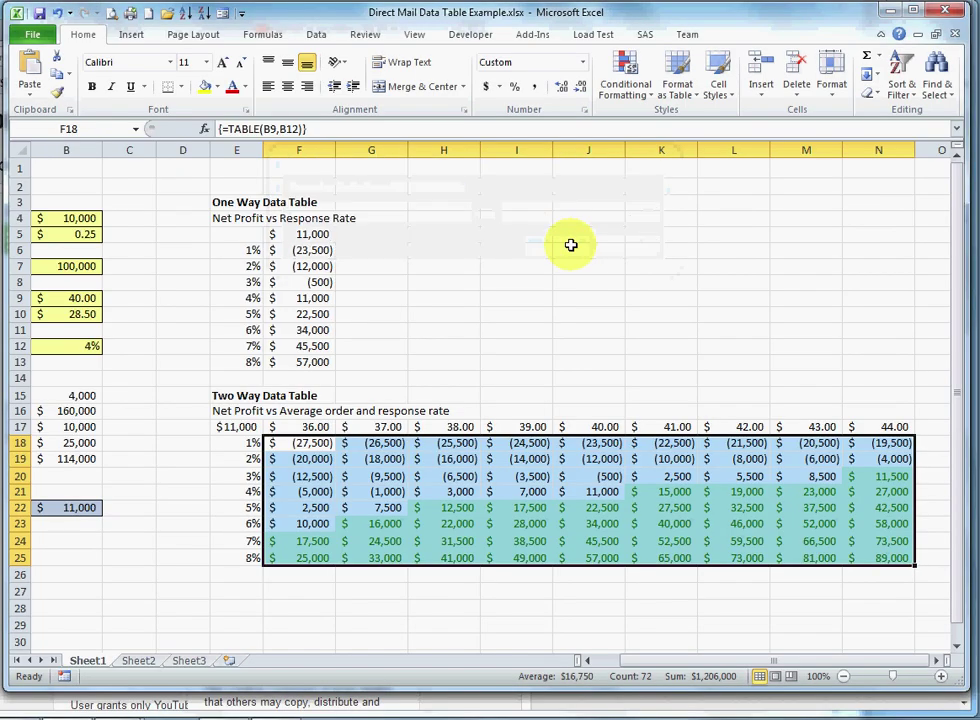
{"action": "left_click", "coordinate": [588, 412]}
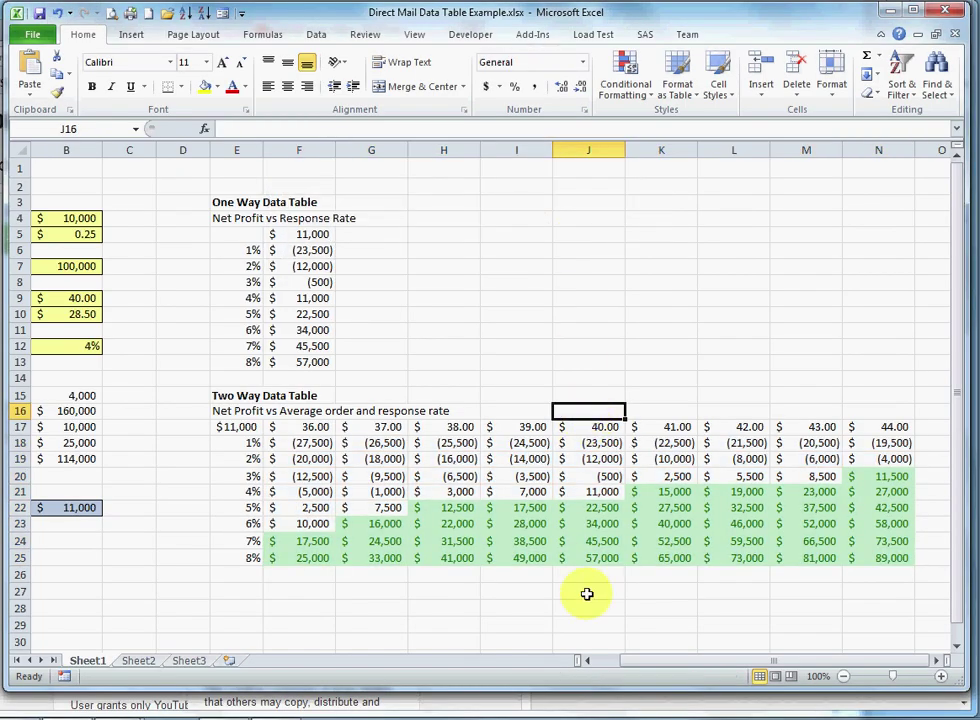
- Examine the profit for a $40.00 average order at 4% response, and the $36.00 column down to the 7% response rate
{"action": "key", "text": "Down"}
{"action": "key", "text": "Down"}
{"action": "key", "text": "Down"}
{"action": "key", "text": "Down"}
{"action": "key", "text": "Down"}
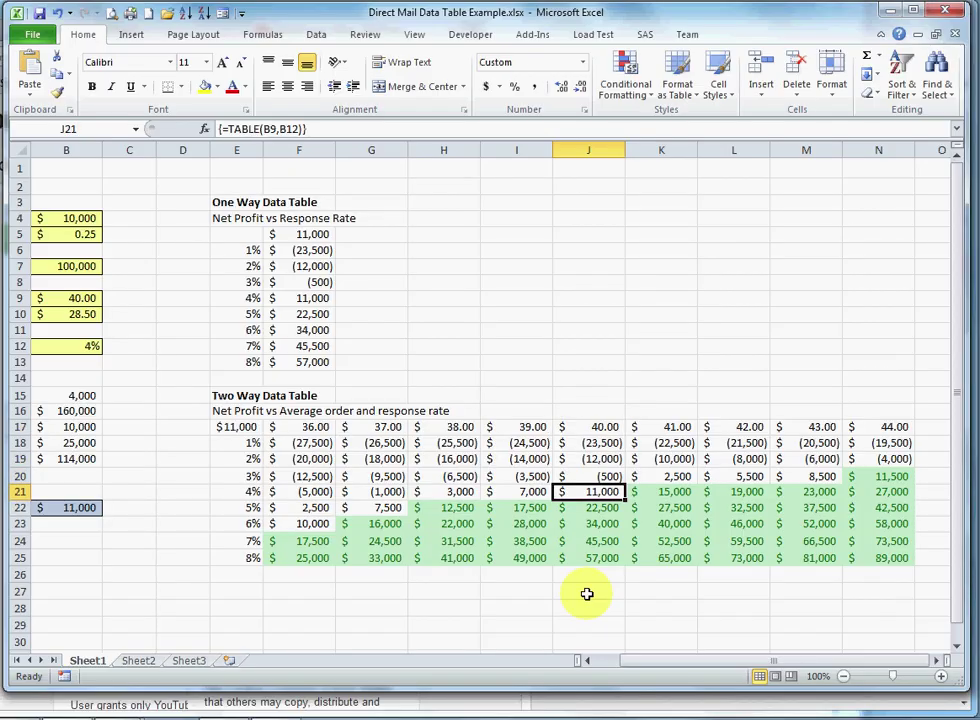
{"action": "key", "text": "Left"}
{"action": "key", "text": "Left"}
{"action": "key", "text": "Left"}
{"action": "key", "text": "Left"}
{"action": "key", "text": "Down"}
{"action": "key", "text": "Down"}
{"action": "key", "text": "Down"}
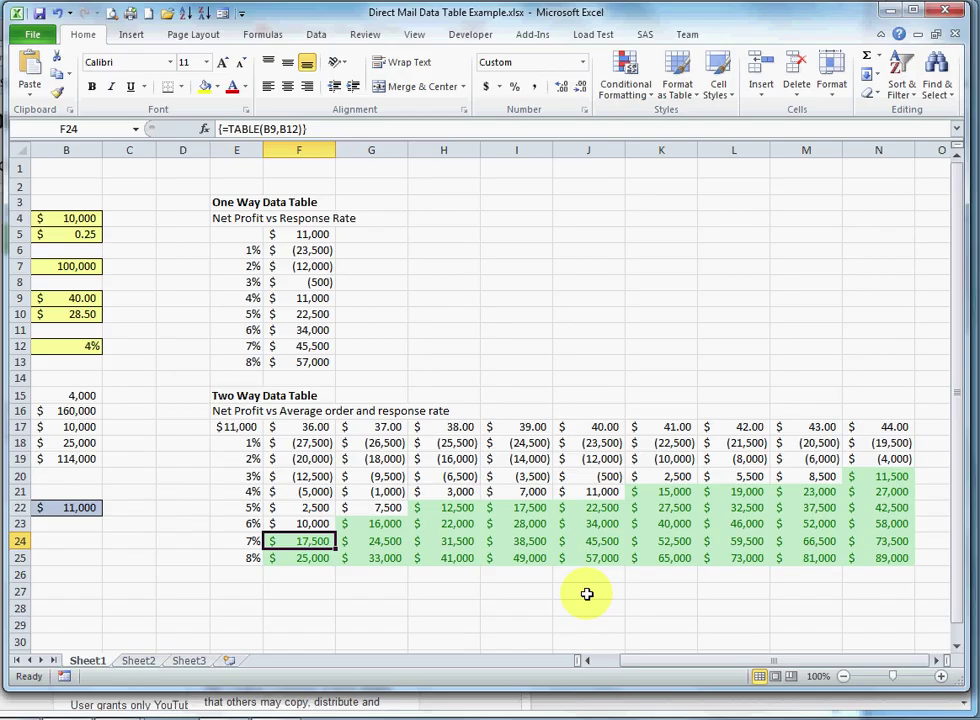
- Examine the 4% and 3% response rate rows to find the average order at which profit exceeds the $11,000 base case
{"action": "key", "text": "Up"}
{"action": "key", "text": "Up"}
{"action": "key", "text": "Up"}
{"action": "key", "text": "Up"}
{"action": "key", "text": "Down"}
{"action": "key", "text": "Right"}
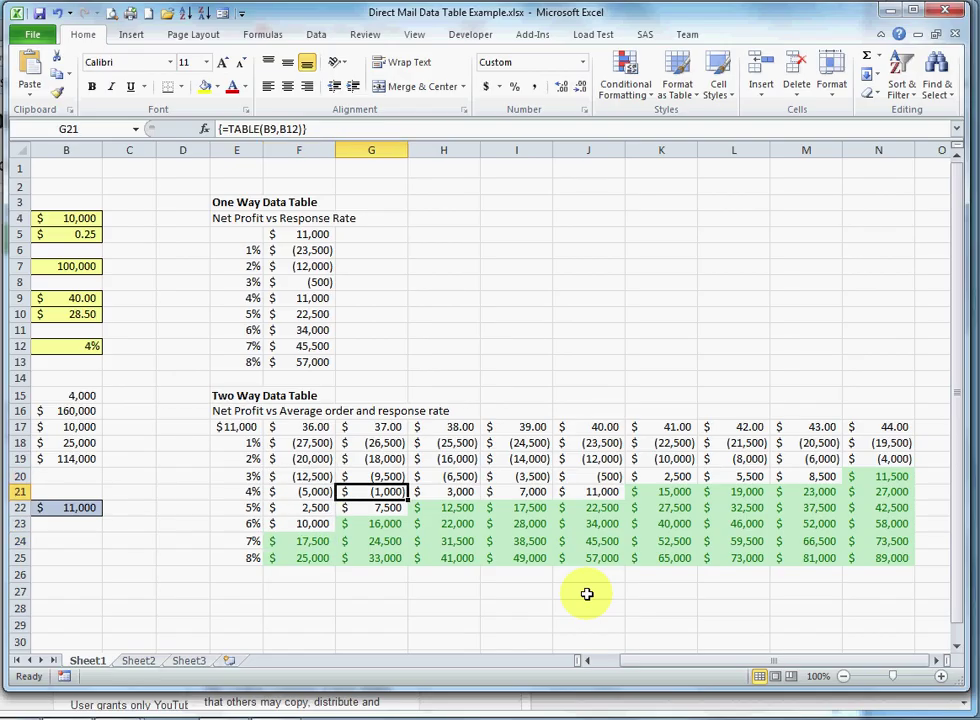
{"action": "key", "text": "Right"}
{"action": "key", "text": "Right"}
{"action": "key", "text": "Right"}
{"action": "key", "text": "Right"}
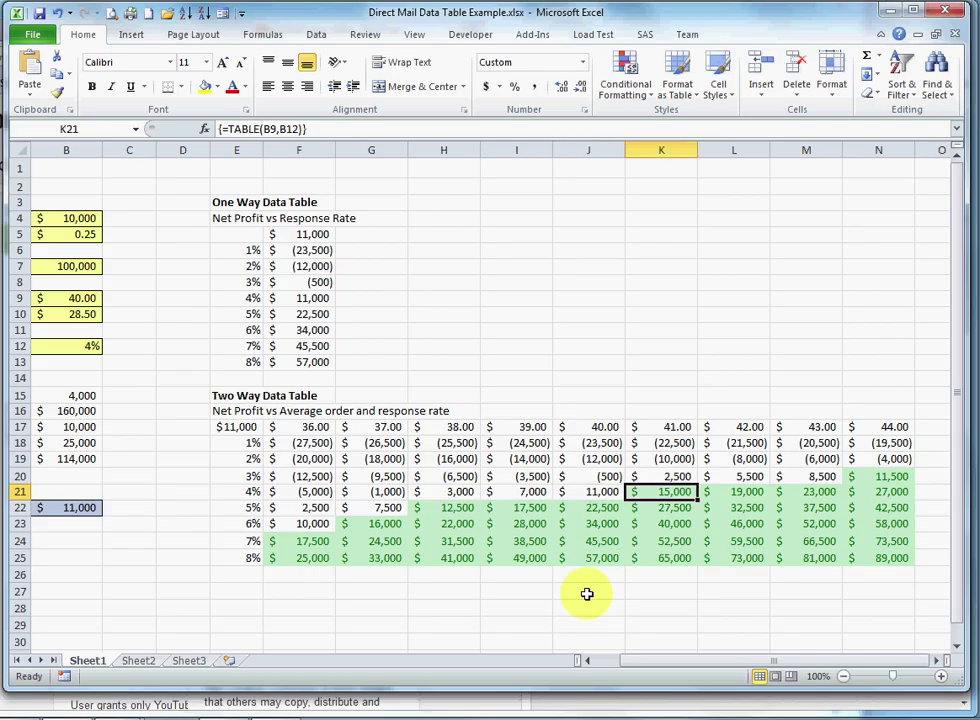
{"action": "key", "text": "Up"}
{"action": "key", "text": "Right"}
{"action": "key", "text": "Right"}
{"action": "key", "text": "Right"}
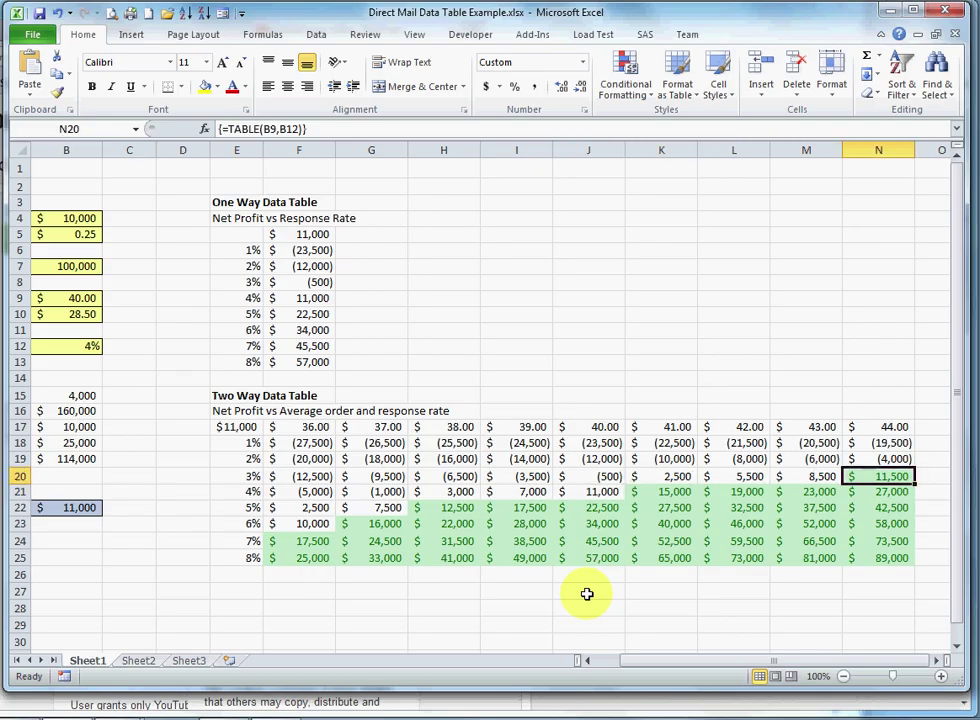
{"action": "key", "text": "Left"}
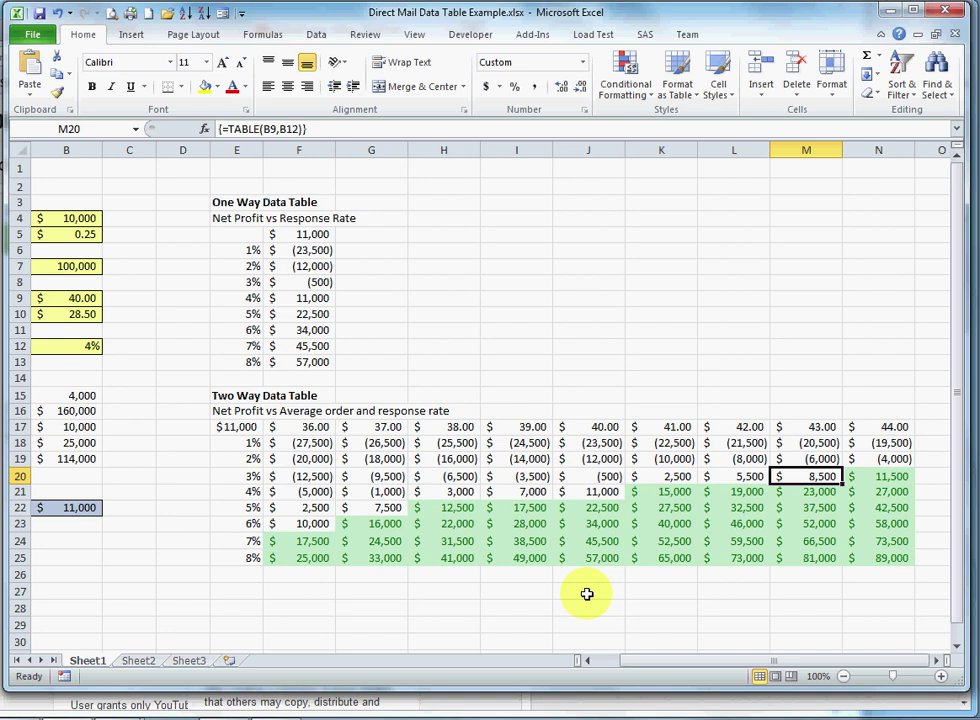